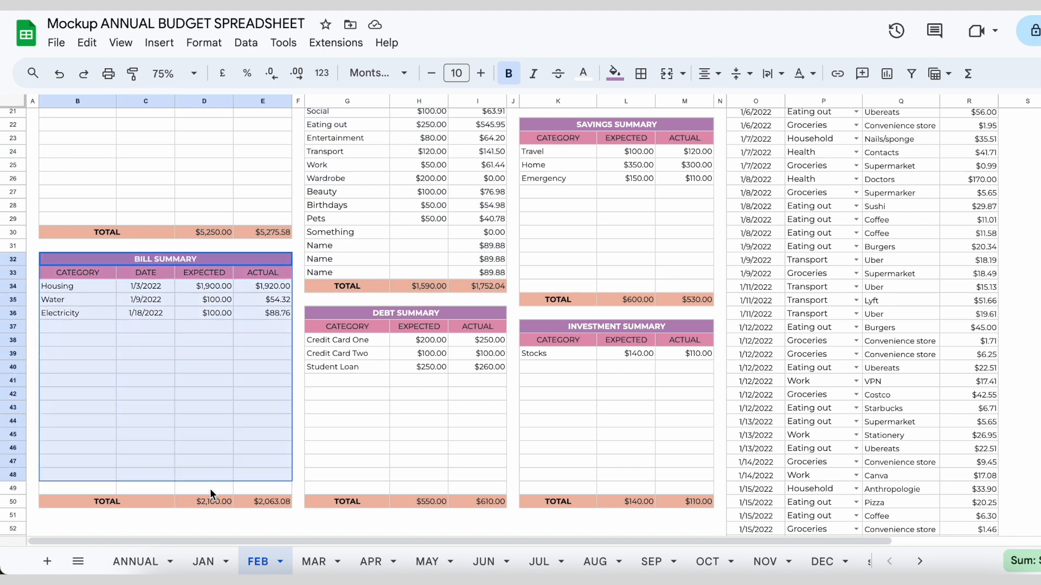
# Insert two blank rows, one at a time, below row 31 in the gap between the Income Summary and Bill Summary tables
pyautogui.scroll(2, 262, 446)
pyautogui.scroll(5, 272, 434)
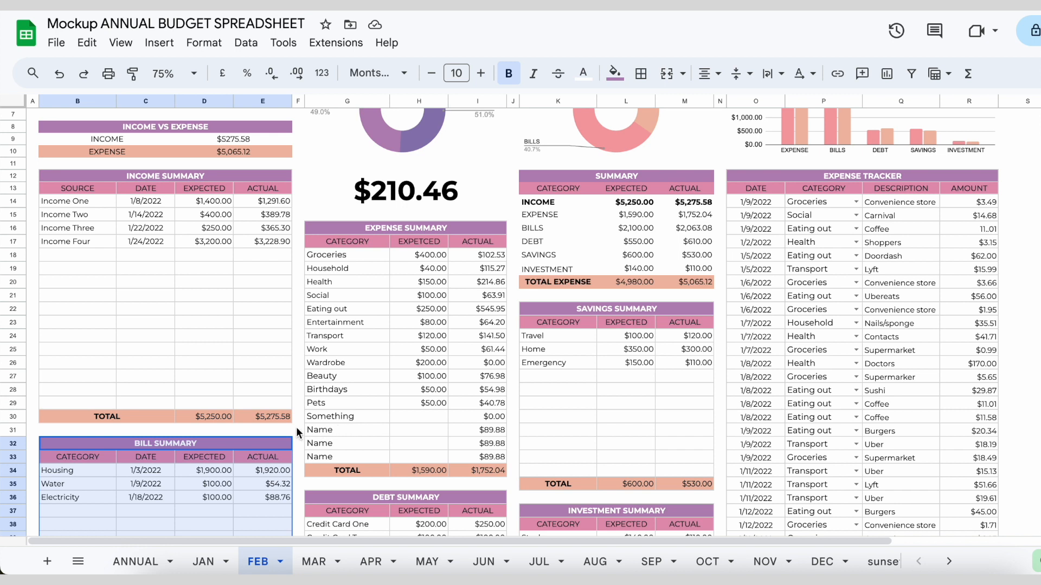
pyautogui.click(275, 430)
pyautogui.click(219, 432)
pyautogui.click(151, 431)
pyautogui.click(99, 430)
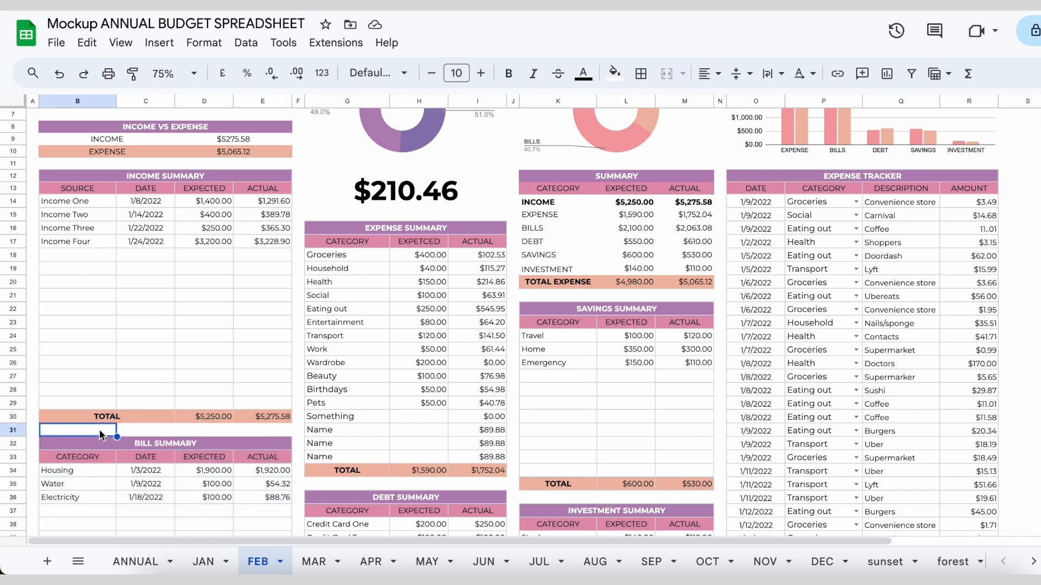
pyautogui.click(9, 431)
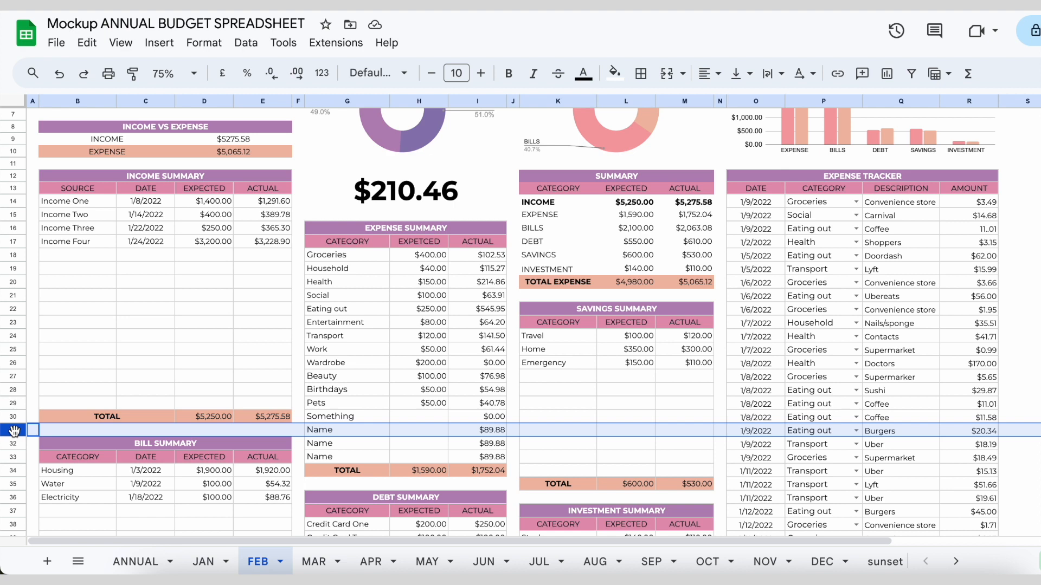
pyautogui.rightClick(14, 431)
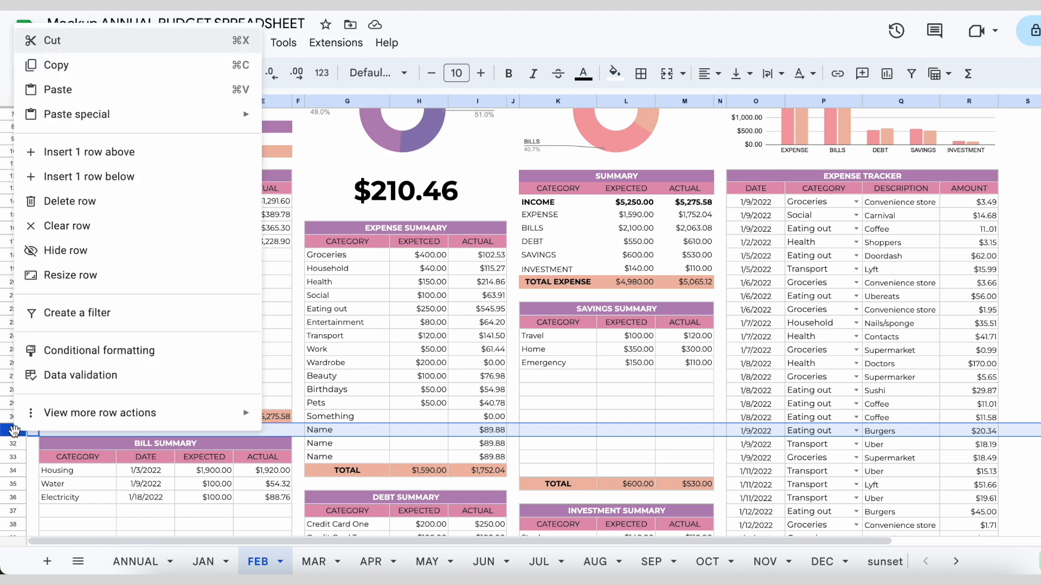
pyautogui.click(153, 177)
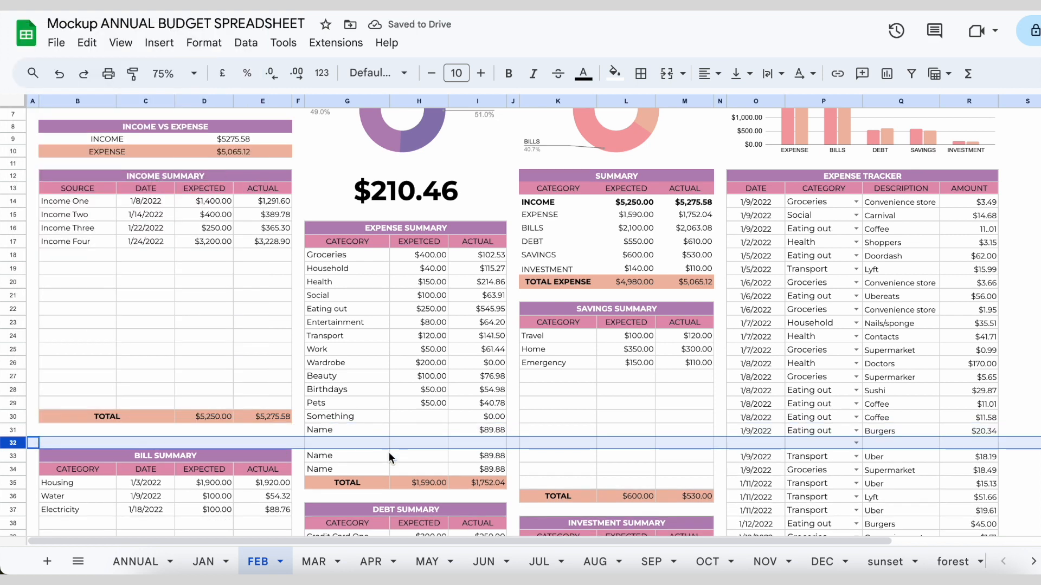
pyautogui.rightClick(12, 443)
pyautogui.click(179, 193)
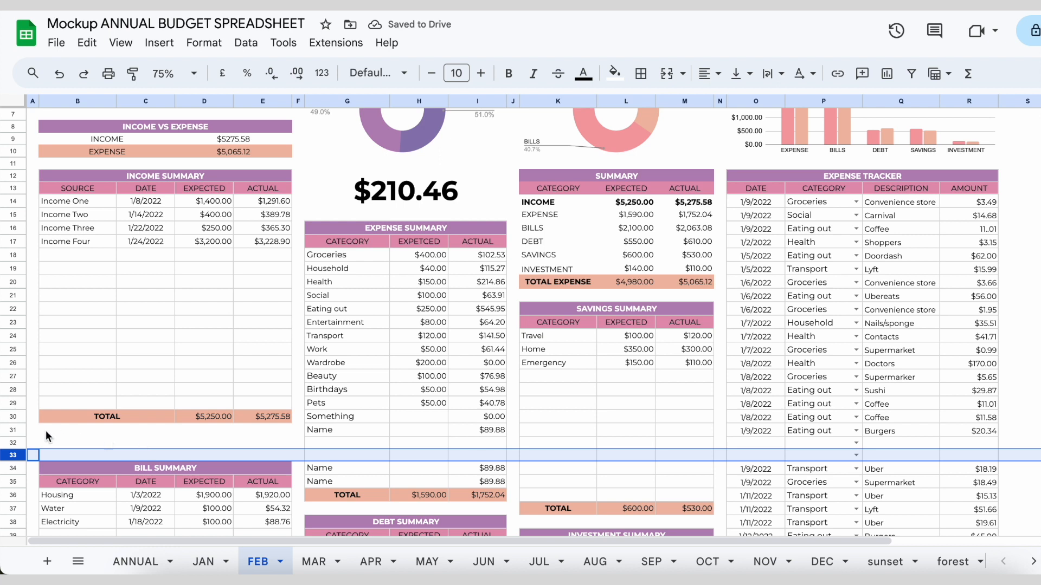
# Insert three more blank rows at once below rows 31 to 33, above the Bill Summary table
pyautogui.moveTo(18, 431); pyautogui.dragTo(14, 453)
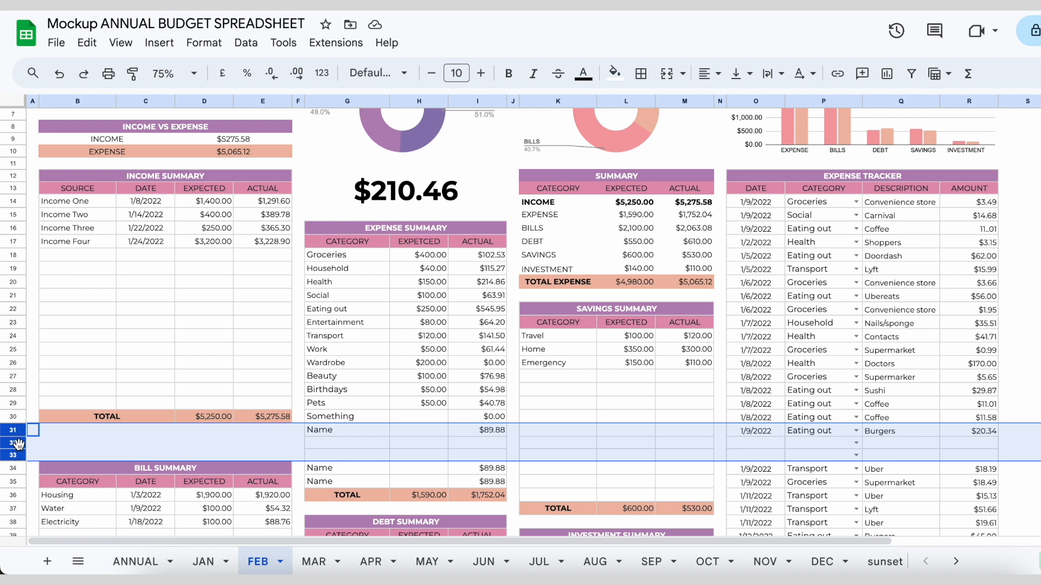
pyautogui.rightClick(13, 443)
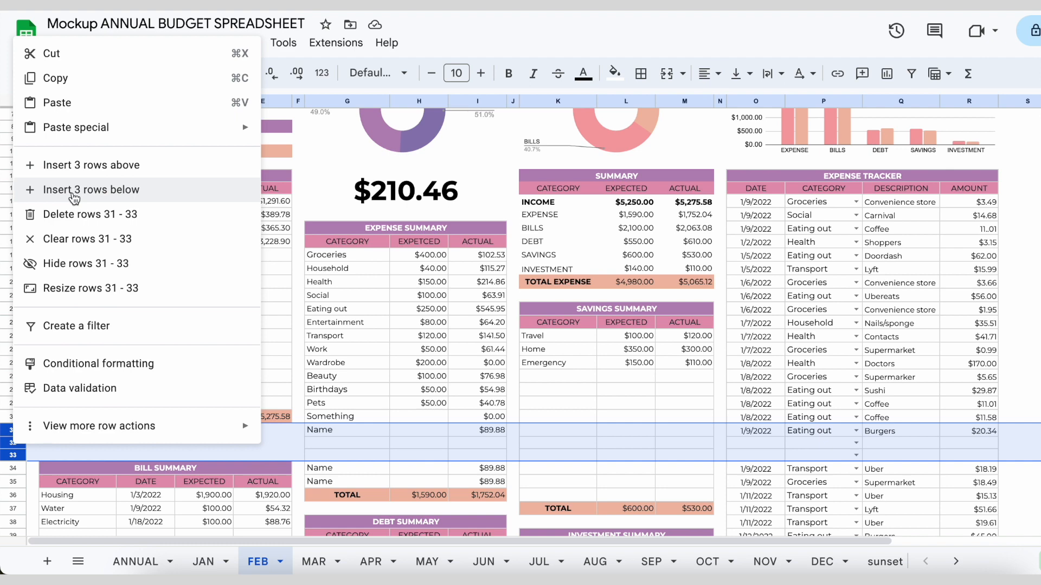
pyautogui.click(74, 191)
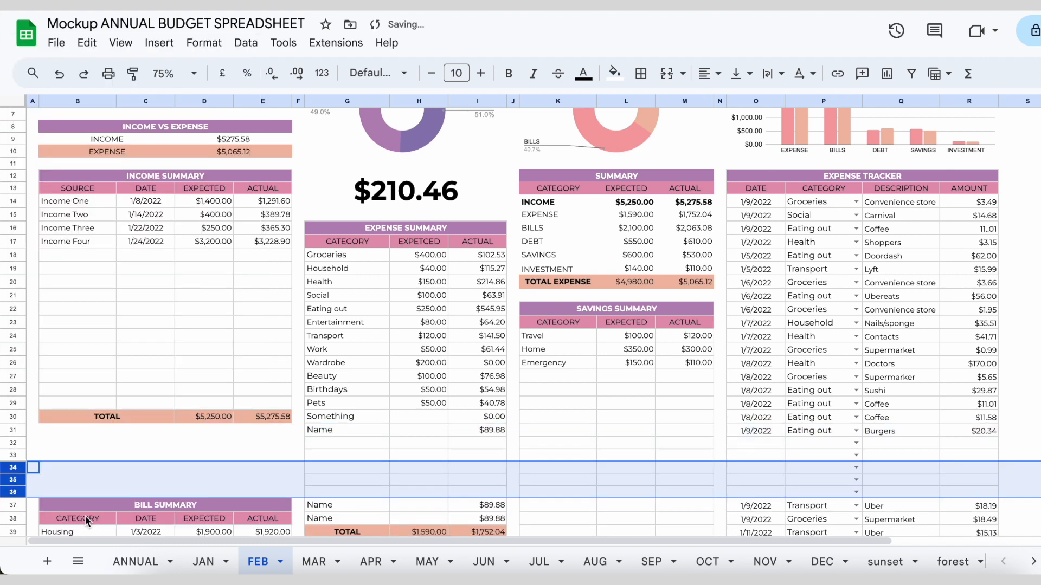
pyautogui.moveTo(67, 448); pyautogui.dragTo(76, 492)
pyautogui.moveTo(372, 442); pyautogui.dragTo(372, 502)
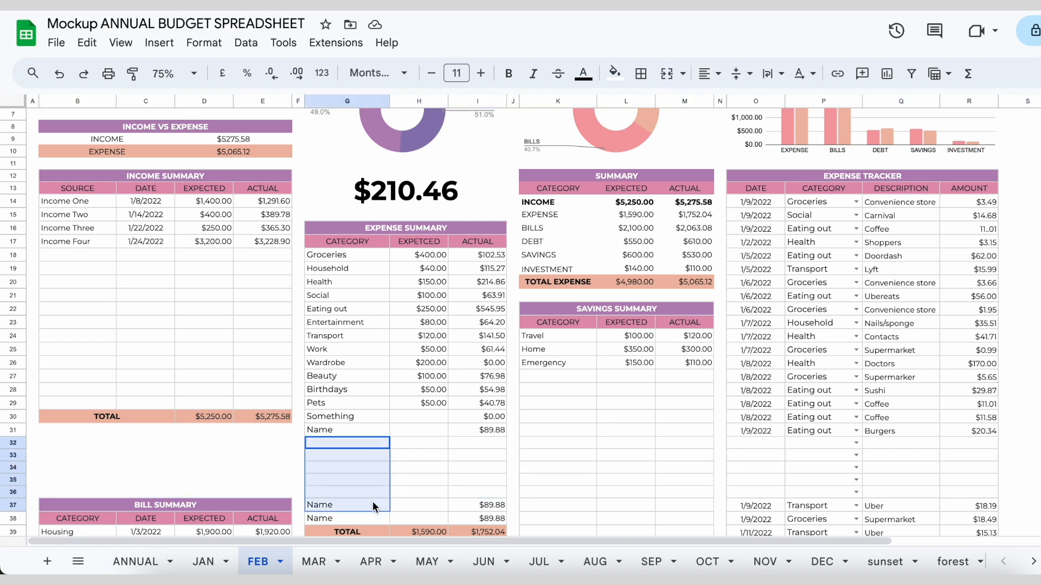
pyautogui.click(398, 490)
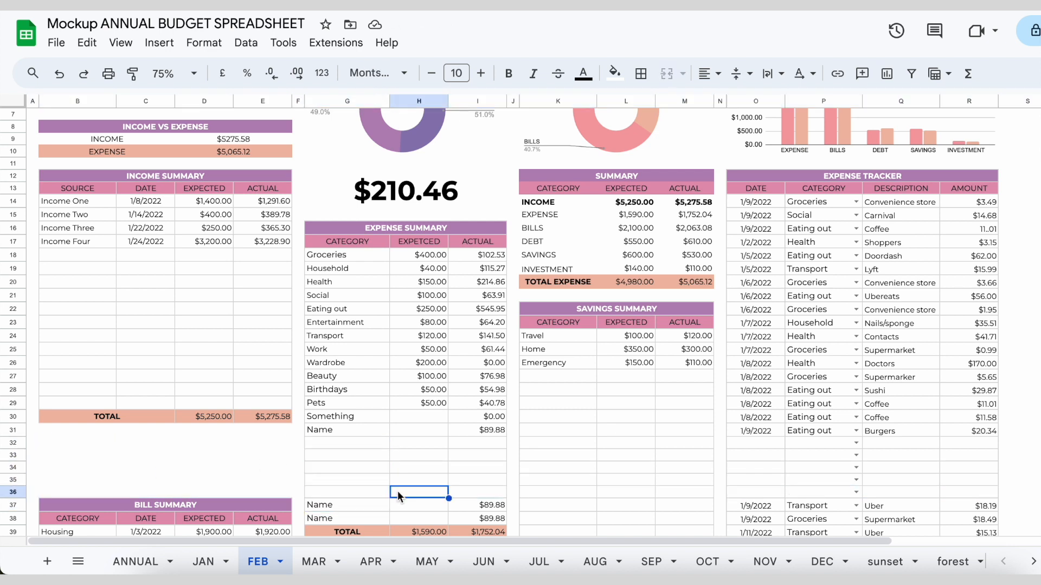
# Fill the Name placeholder in the Expense Summary category column from G31 down through G36
pyautogui.click(361, 431)
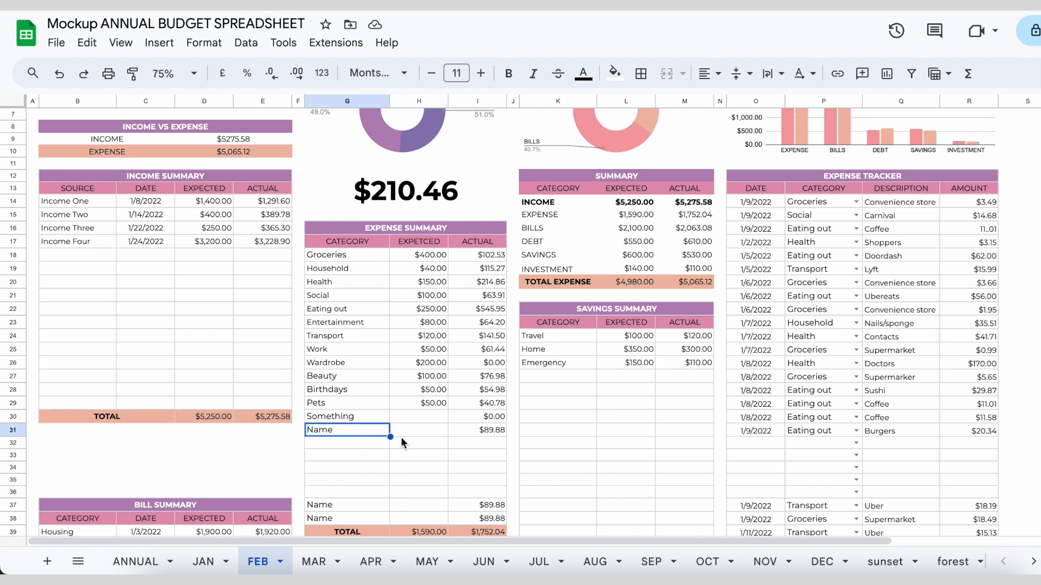
pyautogui.moveTo(389, 437); pyautogui.dragTo(382, 494)
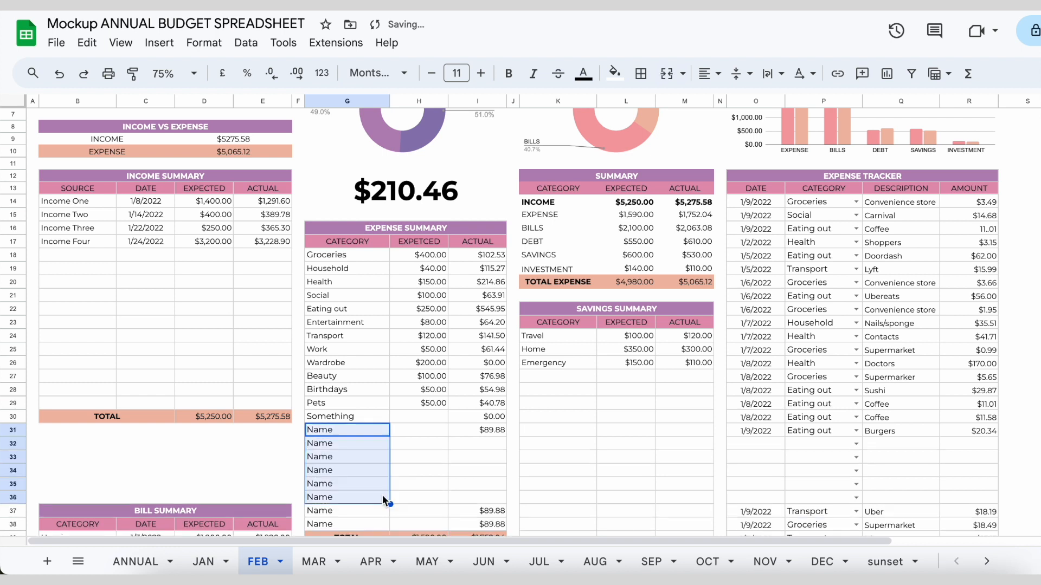
pyautogui.click(333, 513)
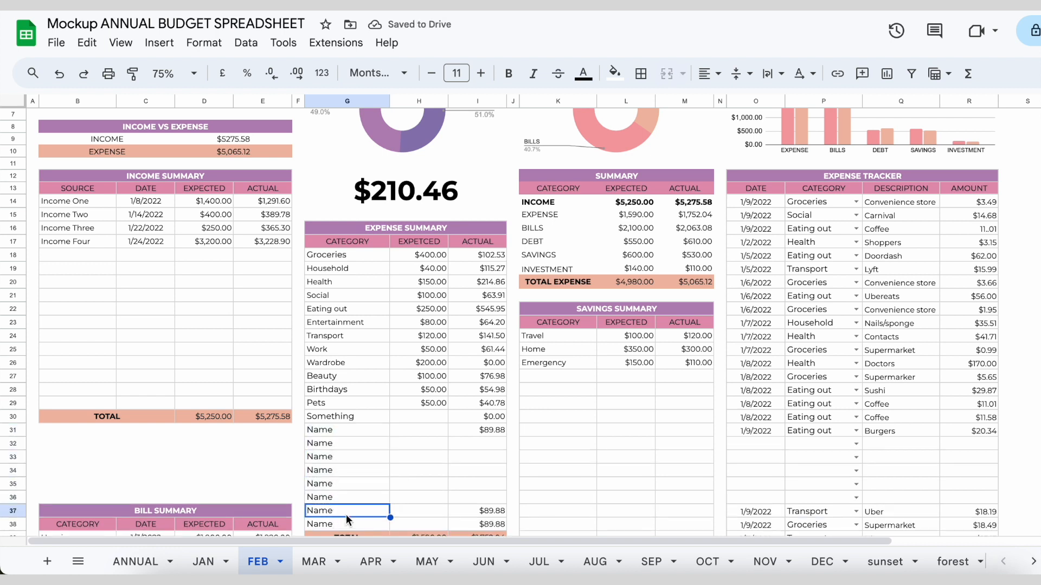
# Rename the Expense Summary category in G34 to hello and open the category dropdown in P33 of the Expense Tracker
pyautogui.click(329, 474)
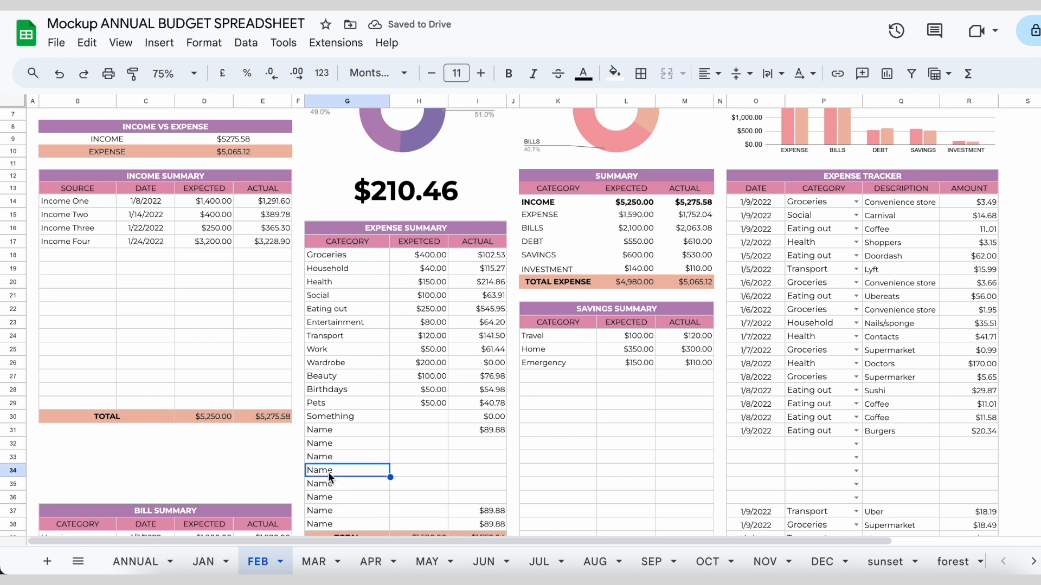
pyautogui.doubleClick(321, 470)
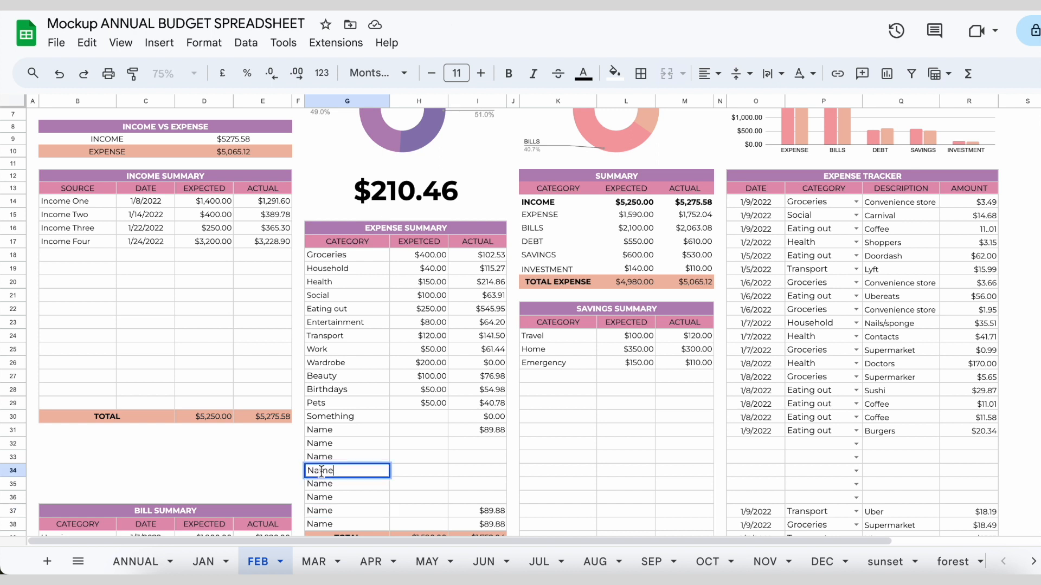
pyautogui.hotkey('ctrl', 'a')
pyautogui.press('BackSpace')
pyautogui.write('hello')
pyautogui.click(406, 471)
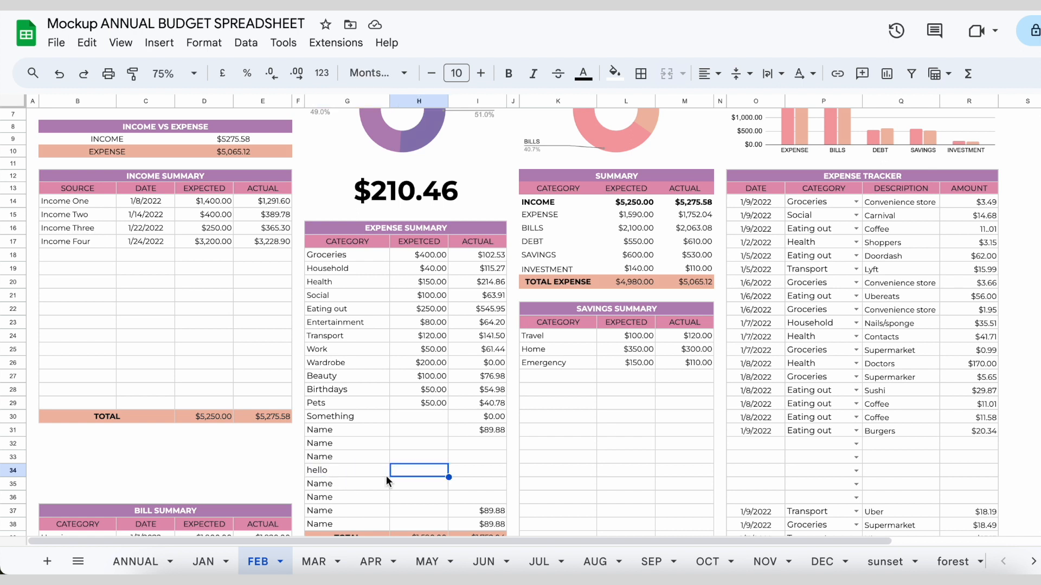
pyautogui.click(856, 457)
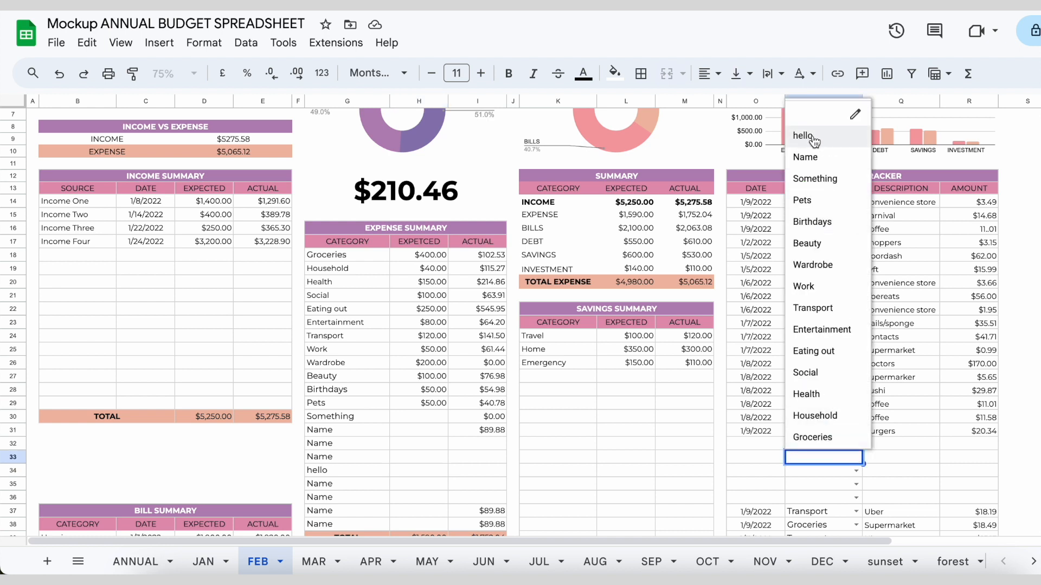
# Change the Expense Summary category in G34 back to Name
pyautogui.click(324, 471)
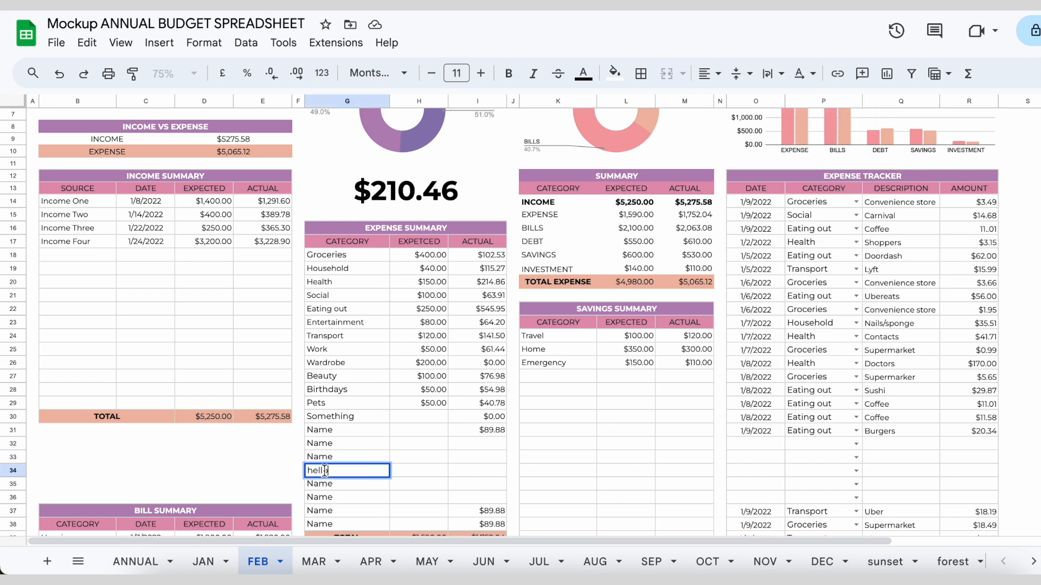
pyautogui.press('BackSpace')
pyautogui.press('BackSpace')
pyautogui.press('BackSpace')
pyautogui.press('BackSpace')
pyautogui.press('BackSpace')
pyautogui.write('Name')
pyautogui.press('Return')
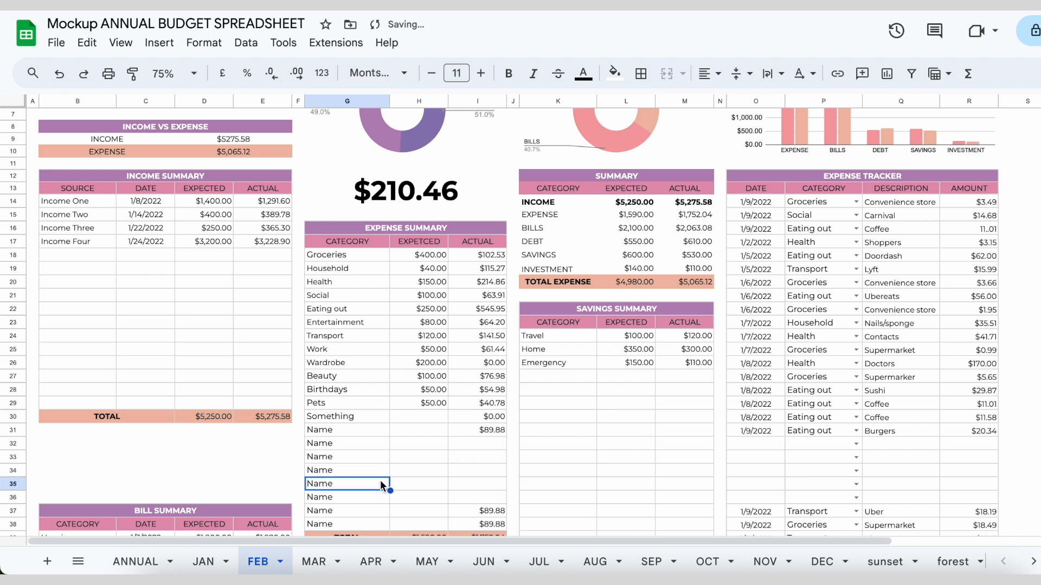
# Check the category dropdown in the new blank Expense Tracker cells P32:P36
pyautogui.moveTo(827, 445); pyautogui.dragTo(828, 495)
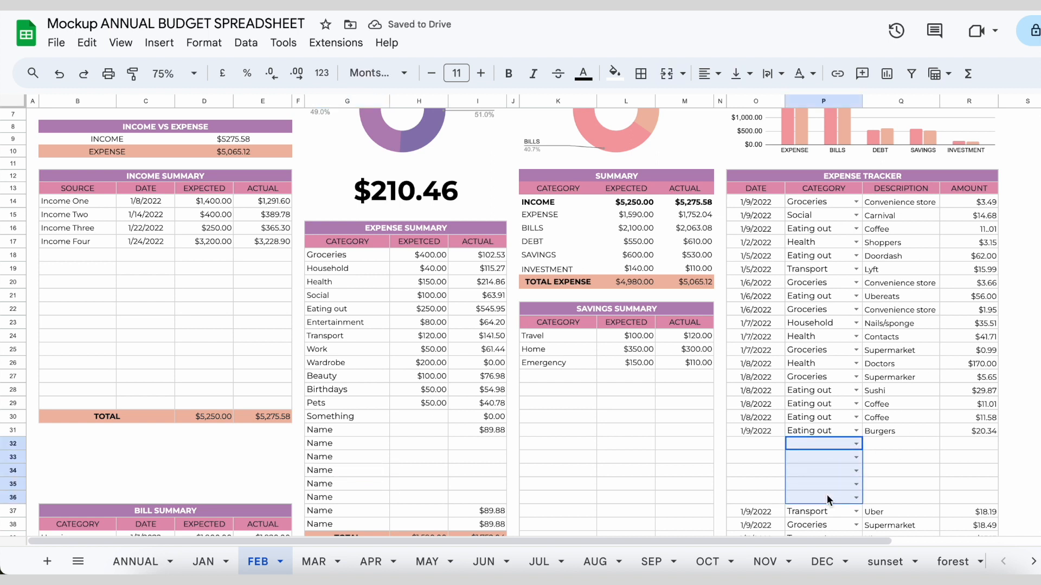
pyautogui.click(857, 457)
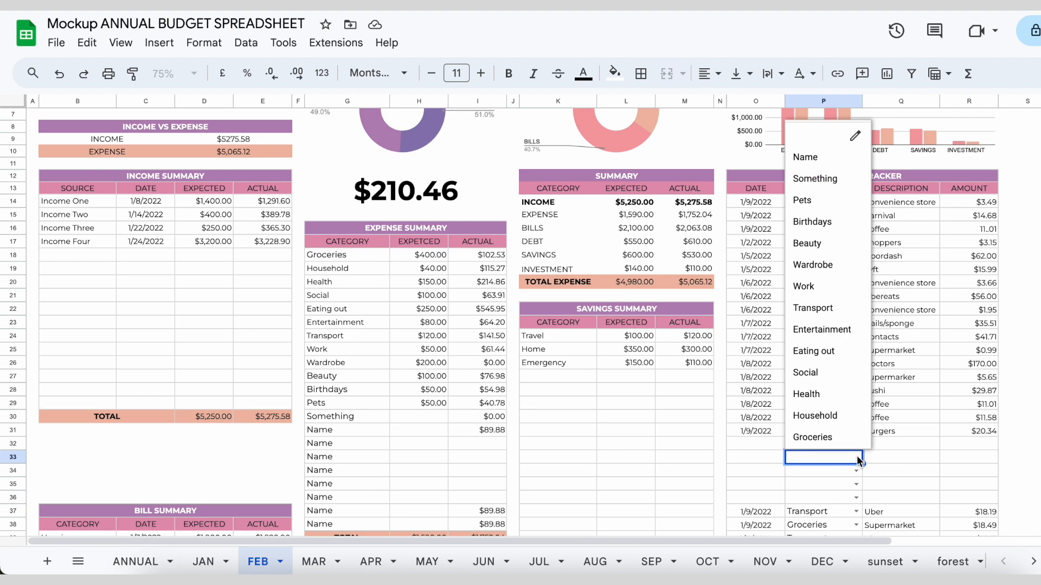
pyautogui.click(694, 487)
# Cut the whole Bill Summary table, B37:E55, from its header down to the TOTAL row
pyautogui.scroll(-3, 694, 487)
pyautogui.click(53, 312)
pyautogui.moveTo(53, 316); pyautogui.dragTo(266, 372)
pyautogui.scroll(-2, 263, 374)
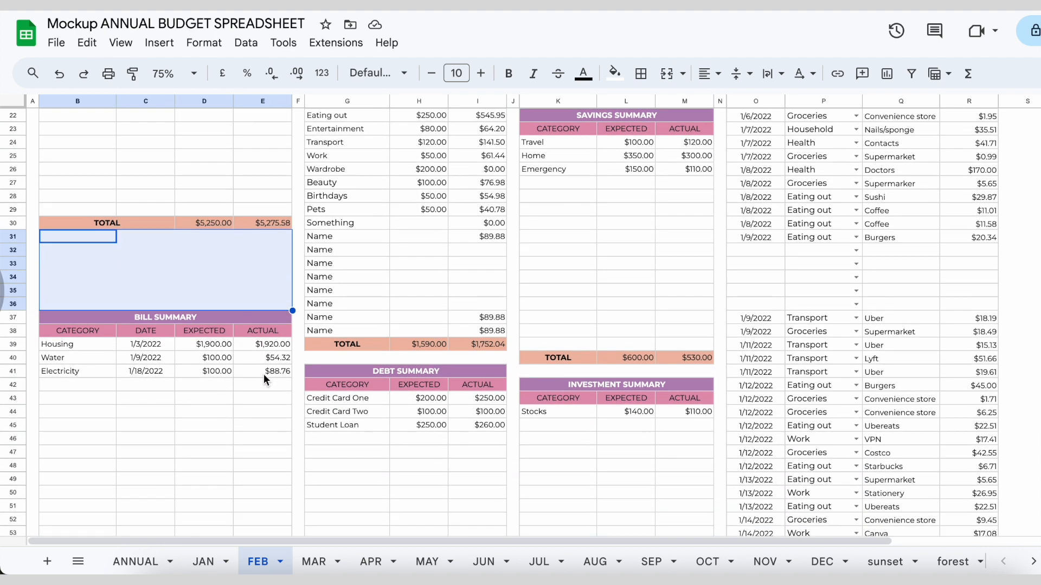
pyautogui.scroll(-2, 331, 352)
pyautogui.click(283, 380)
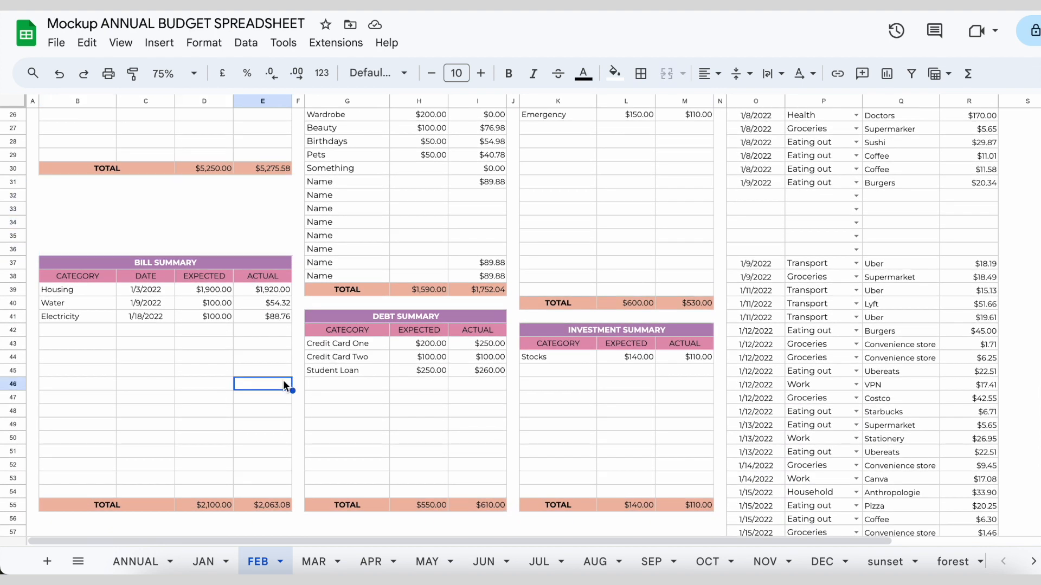
pyautogui.click(113, 262)
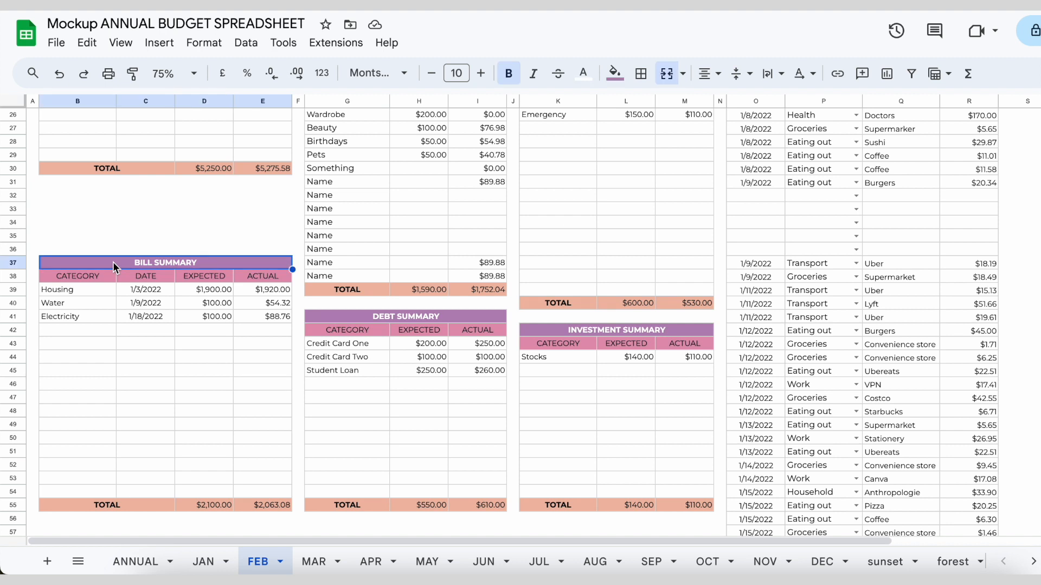
pyautogui.moveTo(112, 261); pyautogui.dragTo(122, 500)
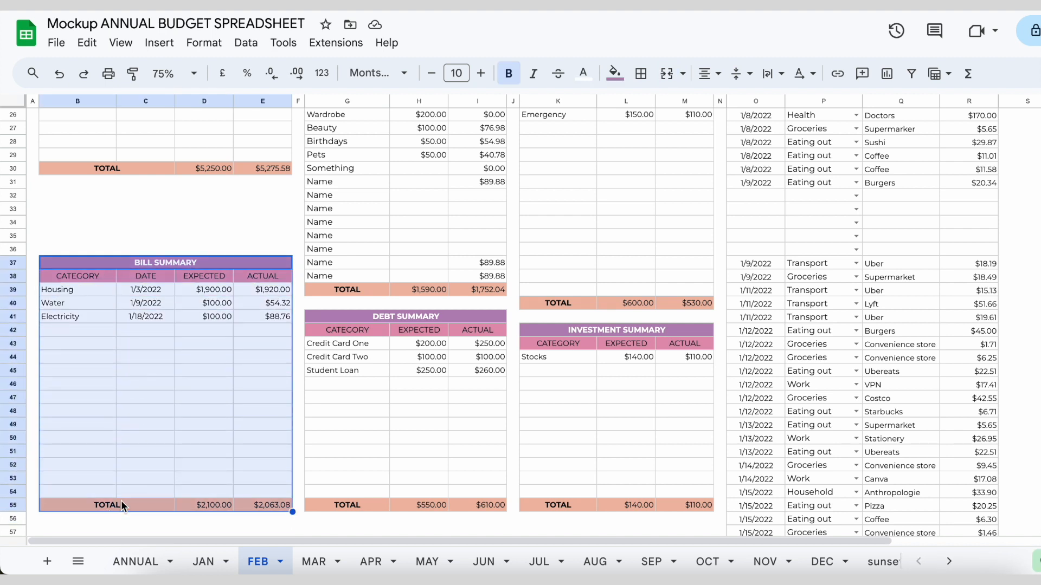
pyautogui.rightClick(150, 370)
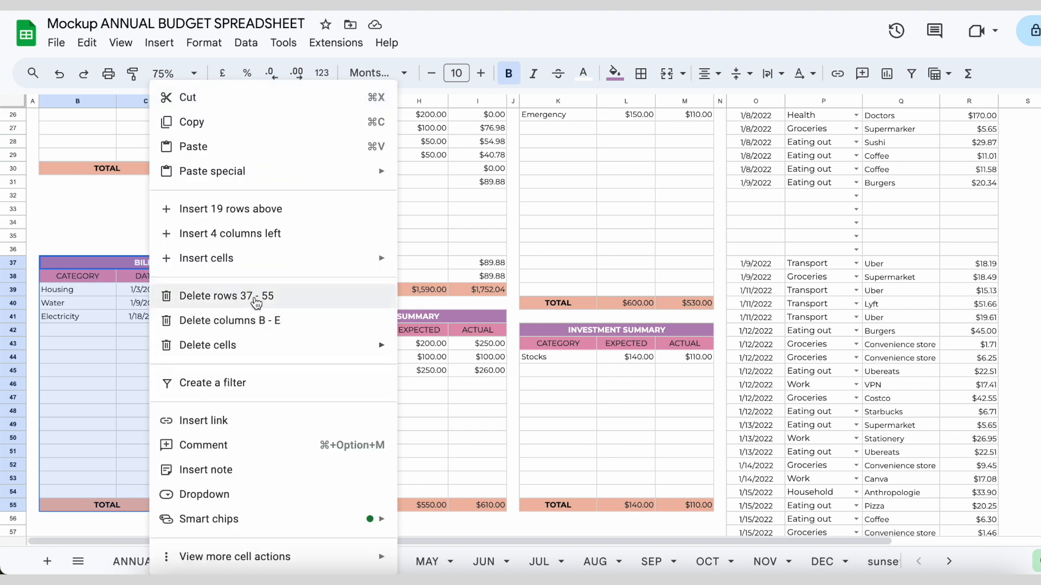
pyautogui.click(289, 98)
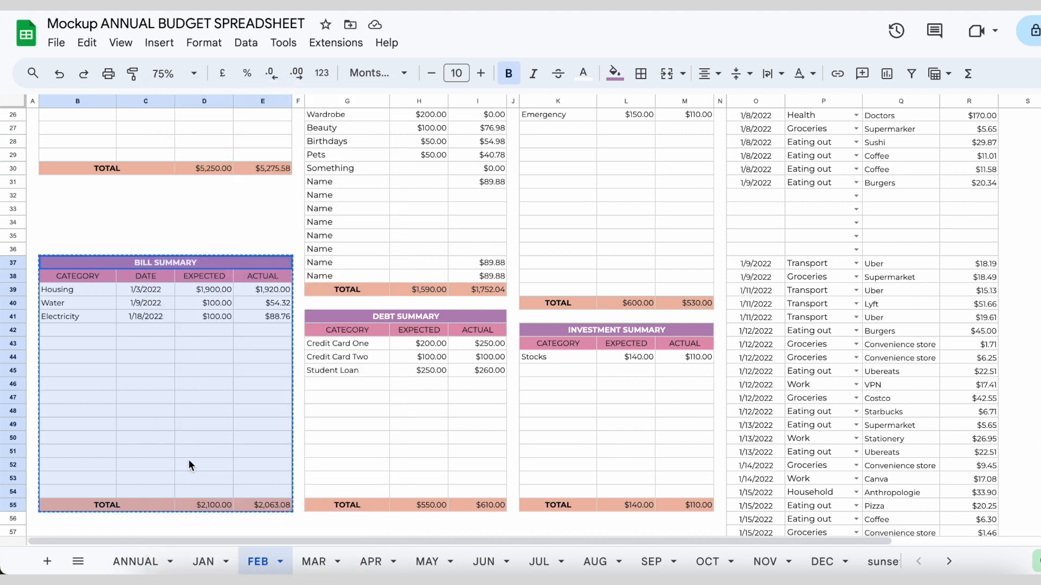
# Paste the Bill Summary table at B32, leaving one blank row below the Income Summary's TOTAL row
pyautogui.scroll(3, 182, 378)
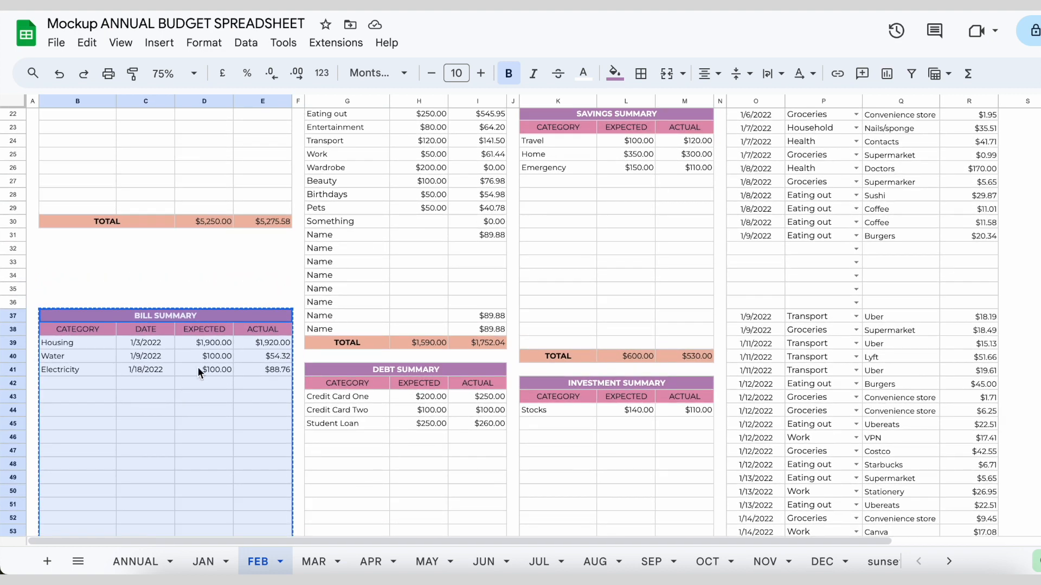
pyautogui.click(53, 248)
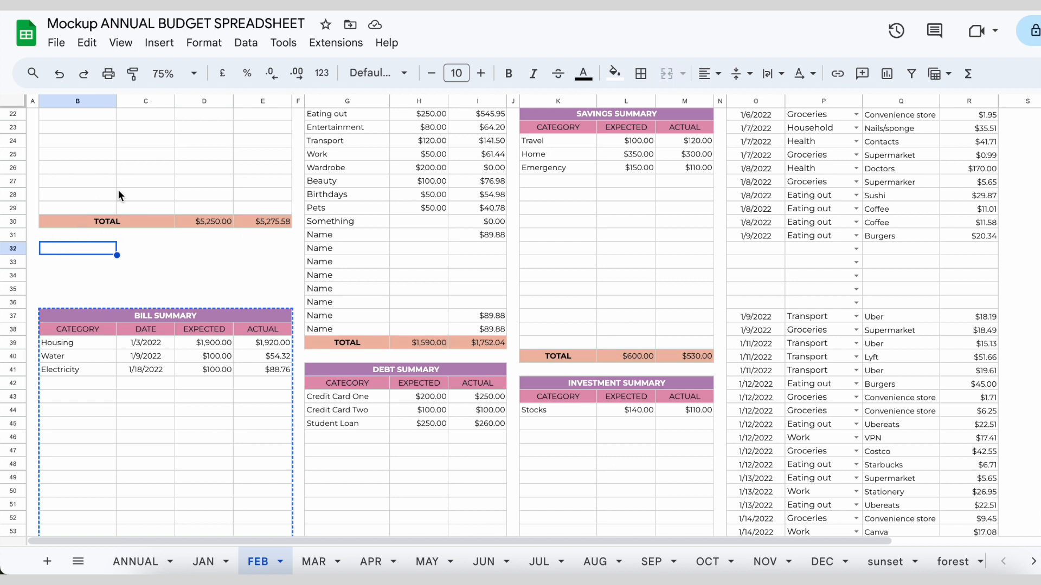
pyautogui.rightClick(86, 248)
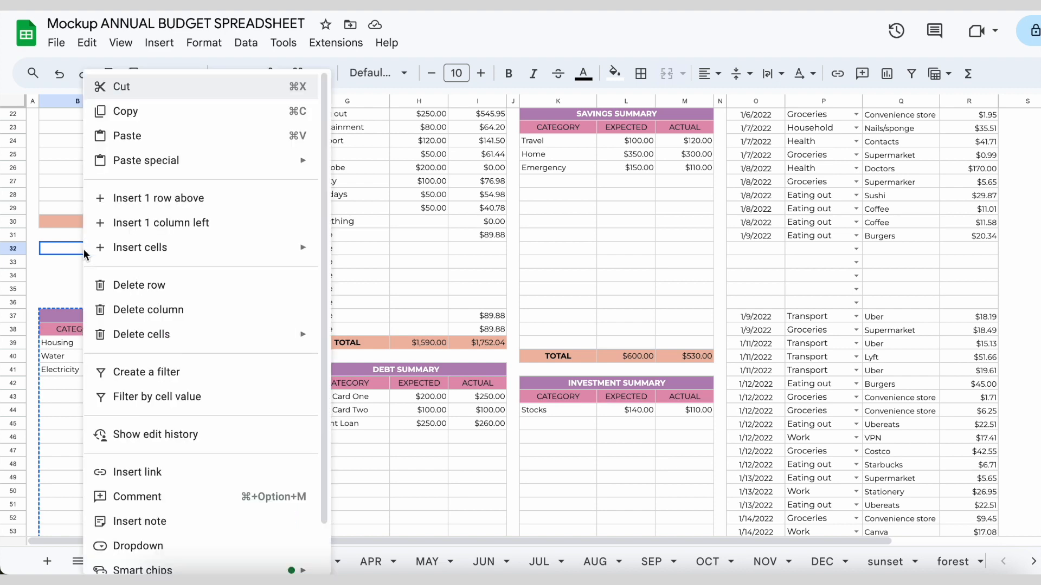
pyautogui.click(187, 136)
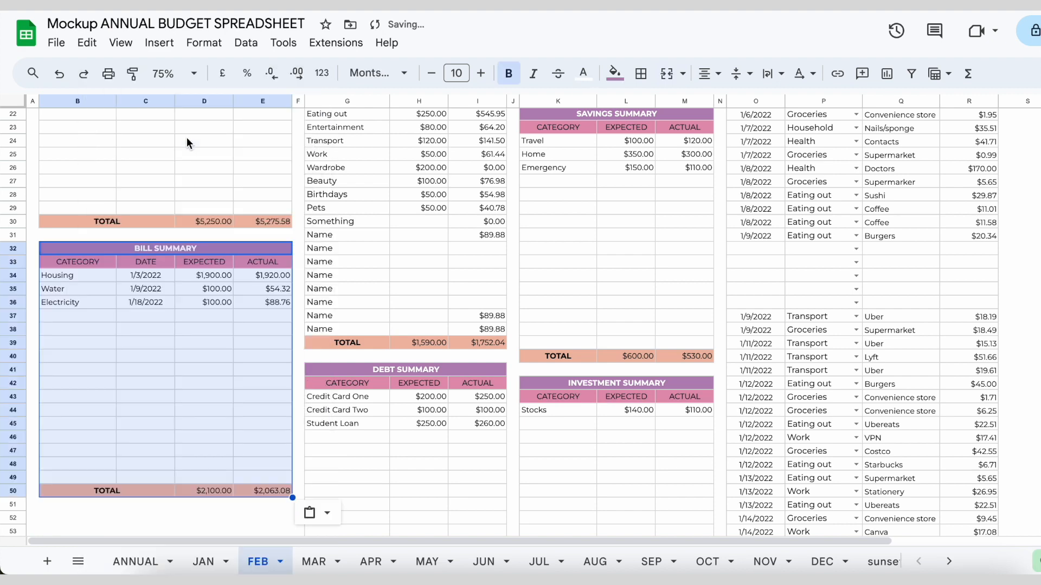
pyautogui.scroll(-2, 184, 232)
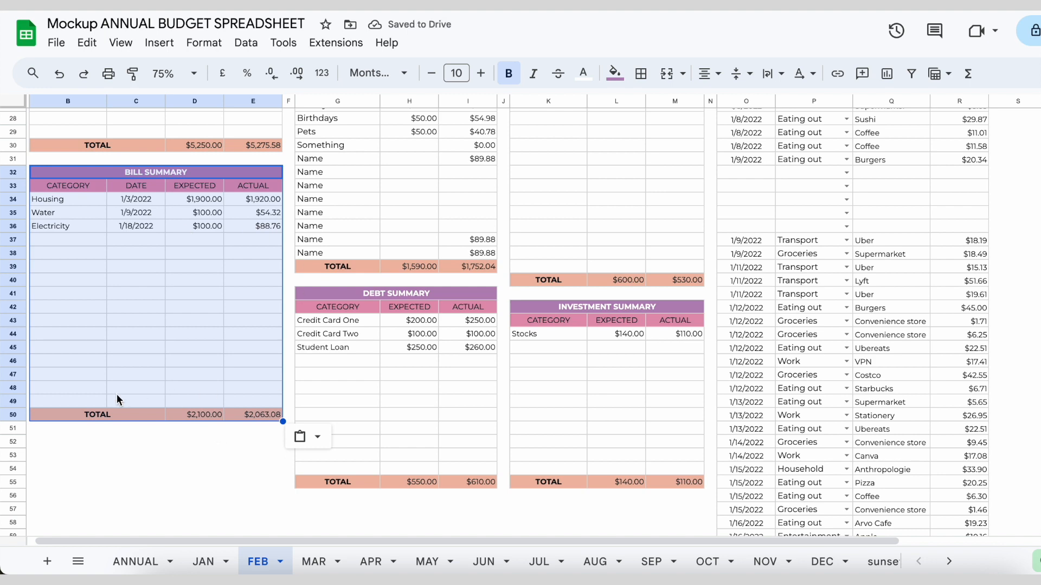
pyautogui.scroll(-1, 116, 395)
pyautogui.scroll(1, 155, 168)
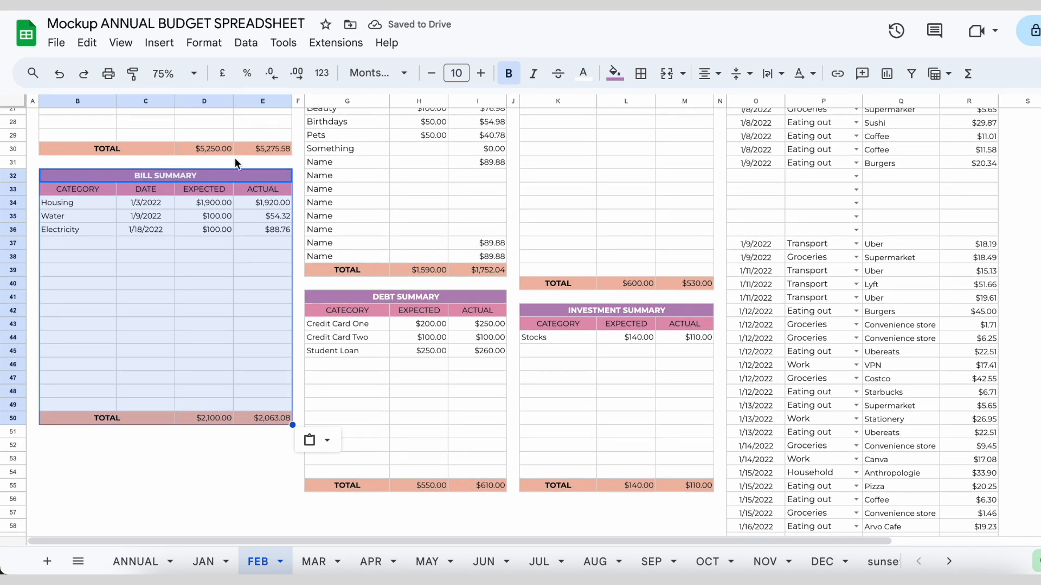
pyautogui.click(205, 487)
pyautogui.scroll(-1, 205, 486)
pyautogui.click(272, 431)
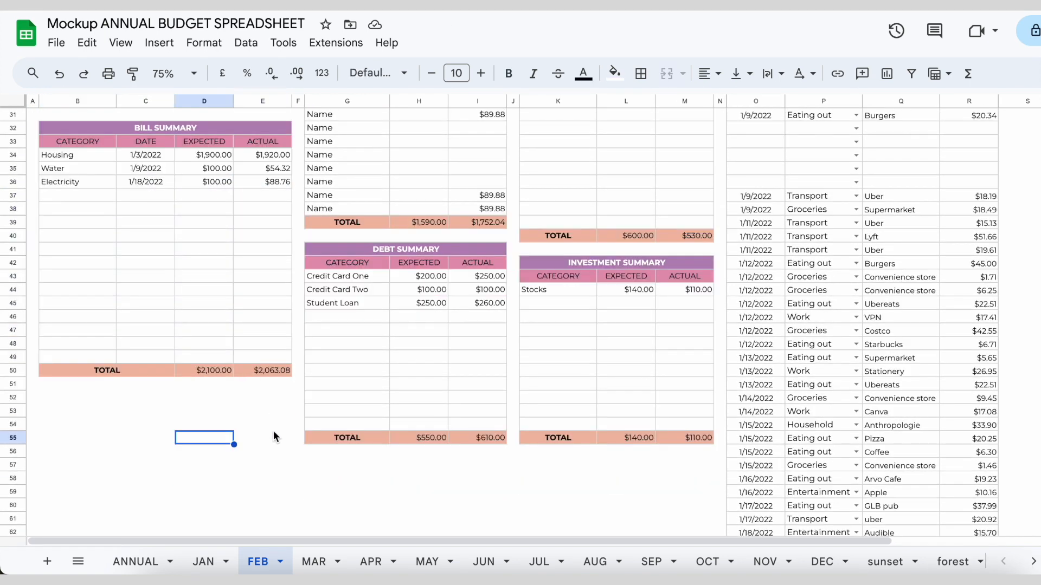
# Check the gap in E51:E55 between the Bill Summary's TOTAL row and the Debt Summary's TOTAL row
pyautogui.moveTo(273, 434); pyautogui.dragTo(82, 391)
pyautogui.click(322, 443)
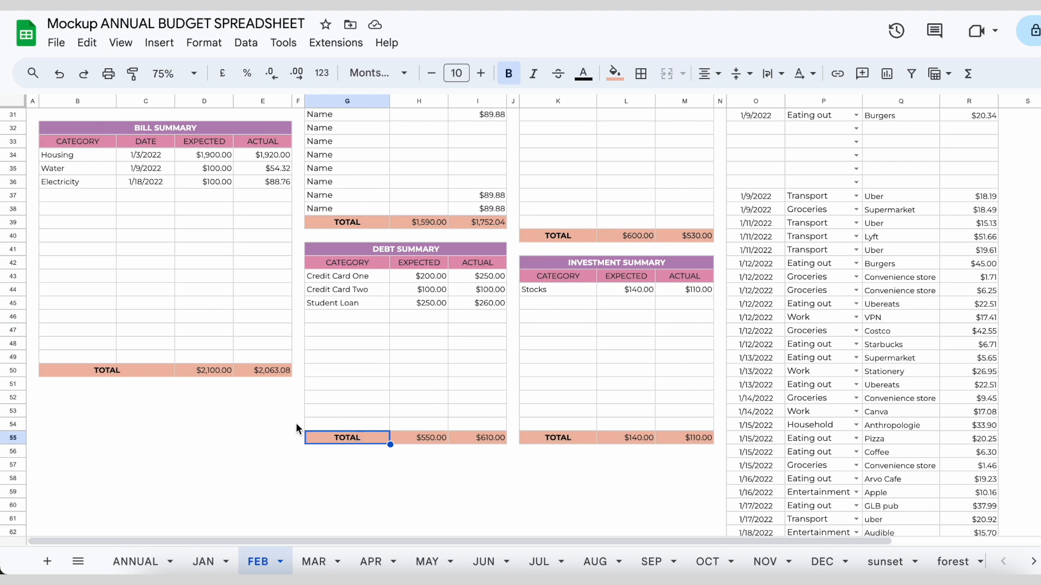
pyautogui.click(271, 385)
pyautogui.click(271, 398)
pyautogui.click(272, 412)
pyautogui.click(272, 425)
pyautogui.click(271, 439)
pyautogui.click(263, 386)
pyautogui.moveTo(263, 386); pyautogui.dragTo(263, 440)
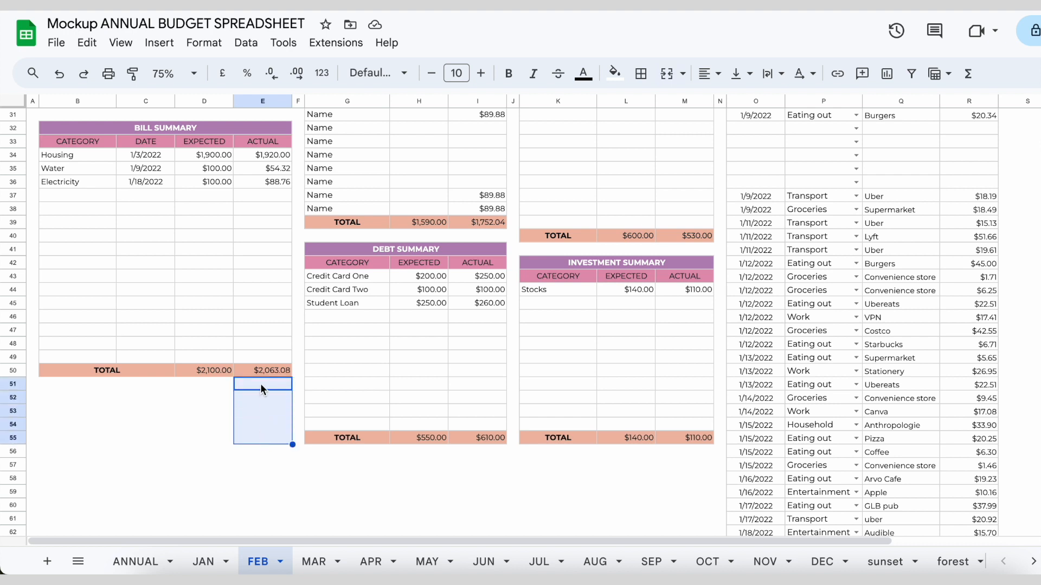
# Cut the bottom of the Bill Summary, B46:E50 including its TOTAL row, and paste it at B51
pyautogui.click(271, 370)
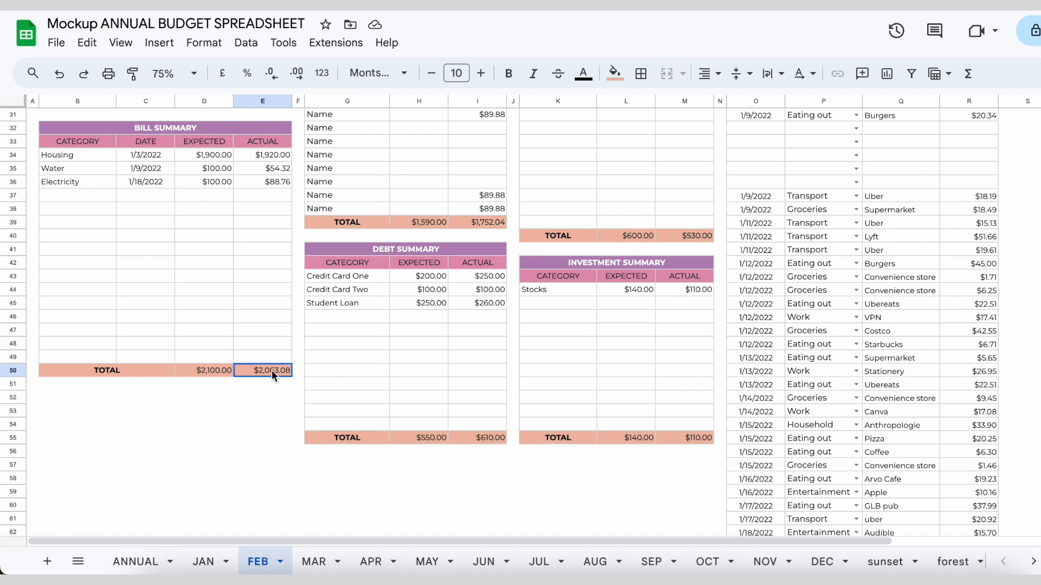
pyautogui.moveTo(268, 364); pyautogui.dragTo(137, 317)
pyautogui.rightClick(103, 333)
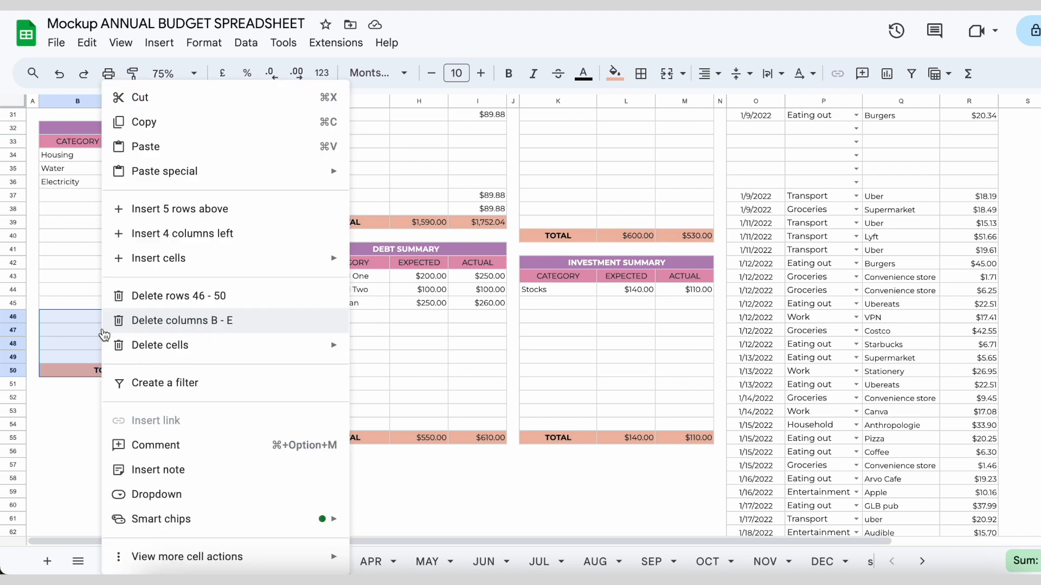
pyautogui.click(202, 100)
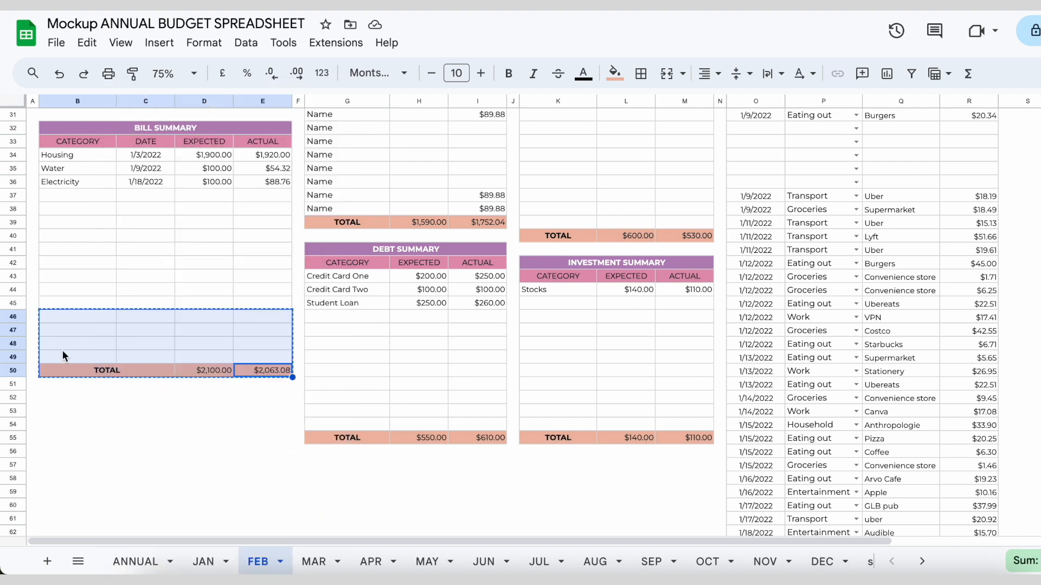
pyautogui.click(62, 388)
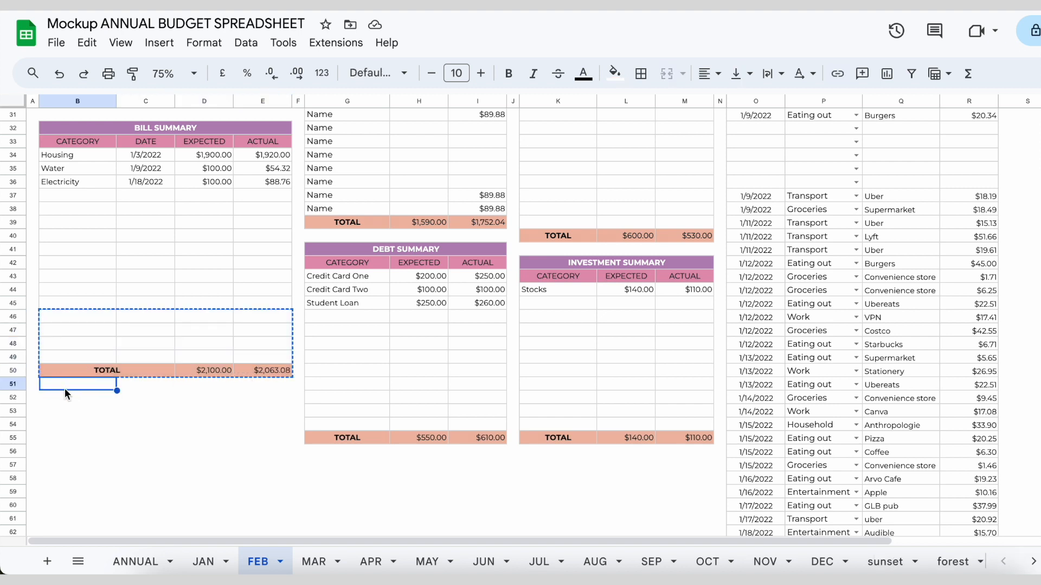
pyautogui.rightClick(65, 389)
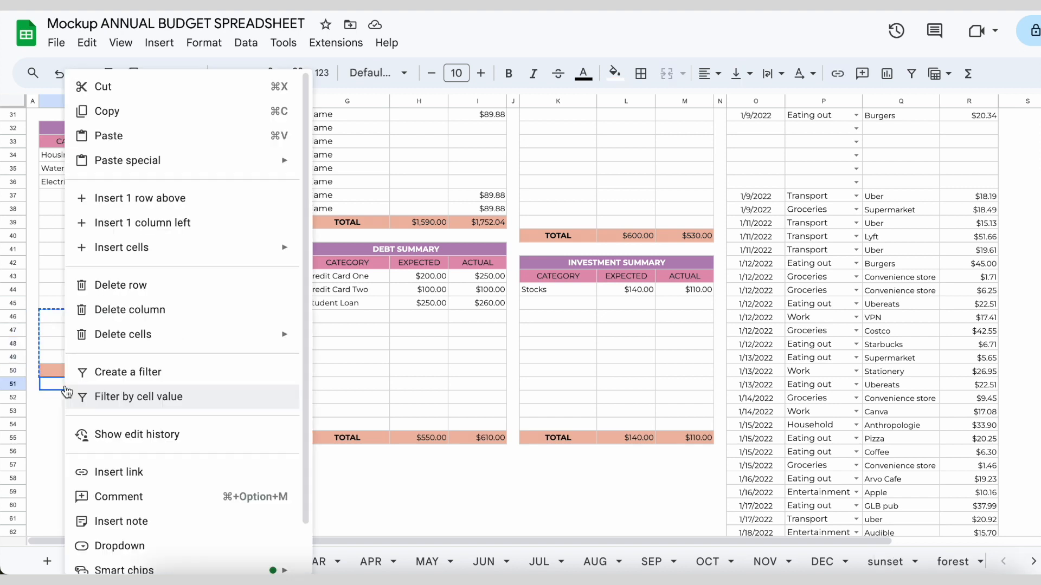
pyautogui.click(216, 139)
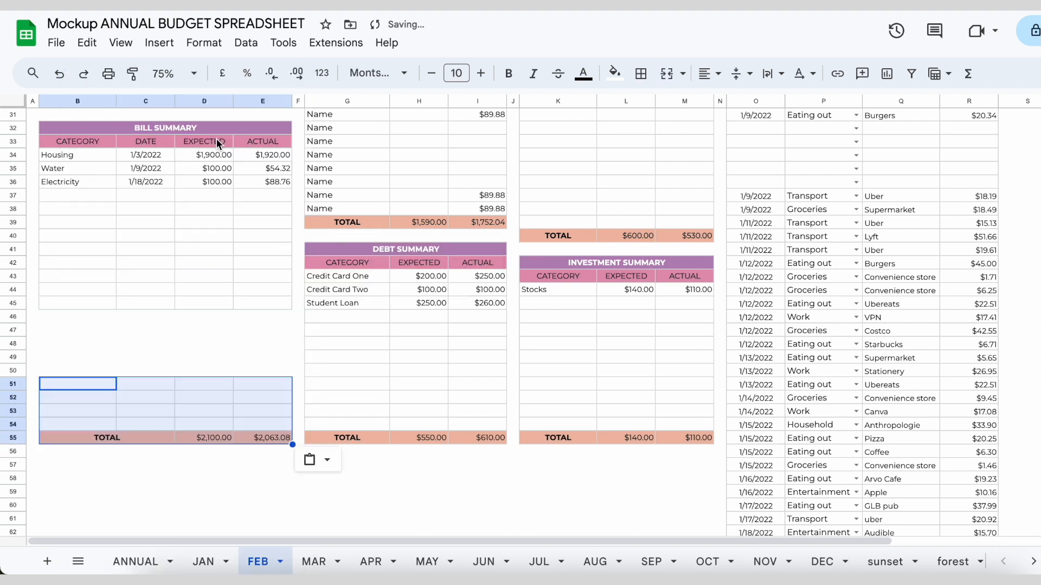
pyautogui.click(104, 500)
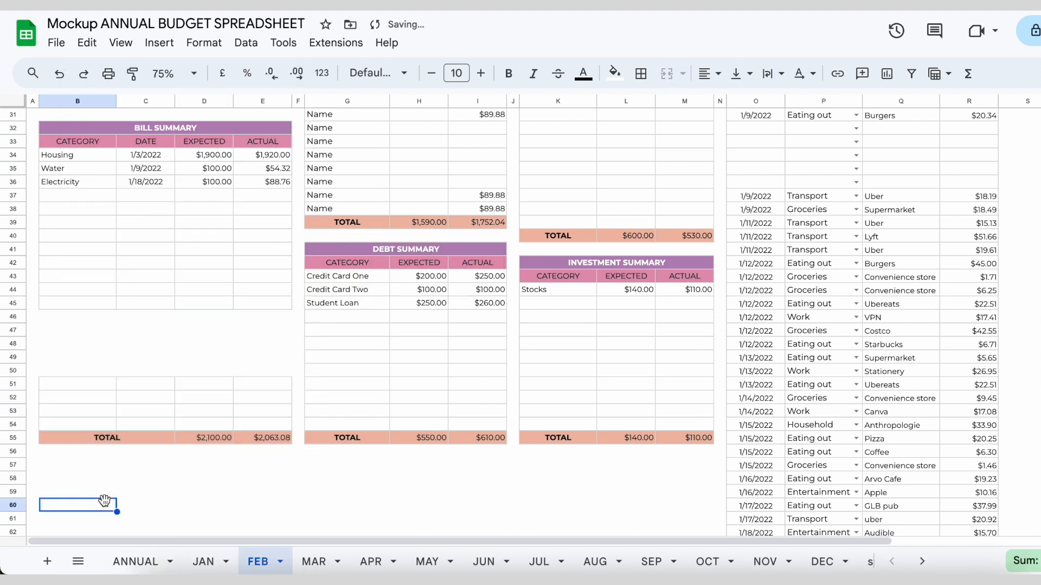
# Fill the empty gap B46:E50 with bordered table rows by extending Bill Summary row B45:E45 down to row 50
pyautogui.moveTo(74, 322); pyautogui.dragTo(268, 367)
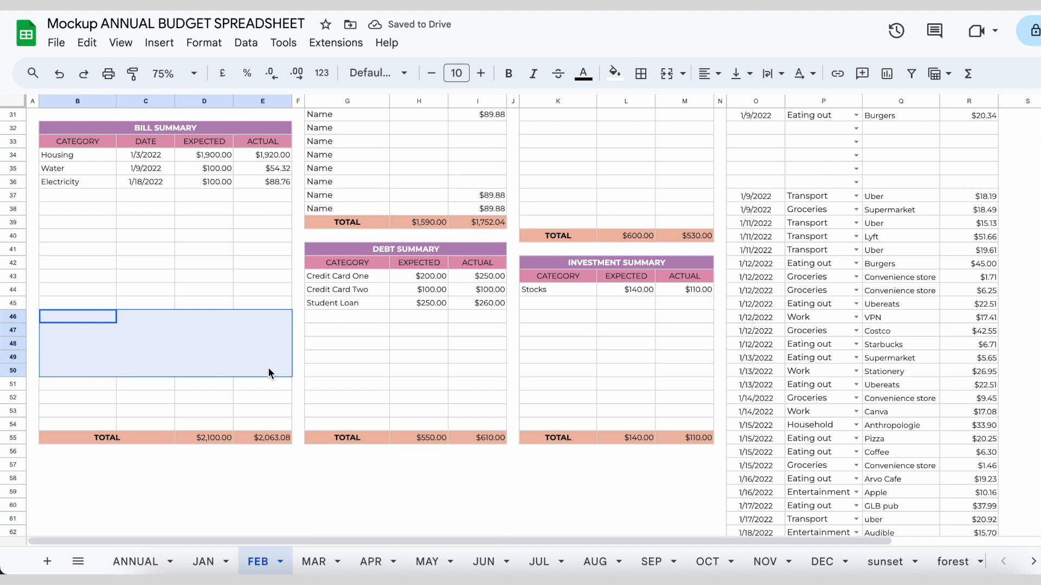
pyautogui.click(78, 497)
pyautogui.moveTo(61, 308); pyautogui.dragTo(269, 301)
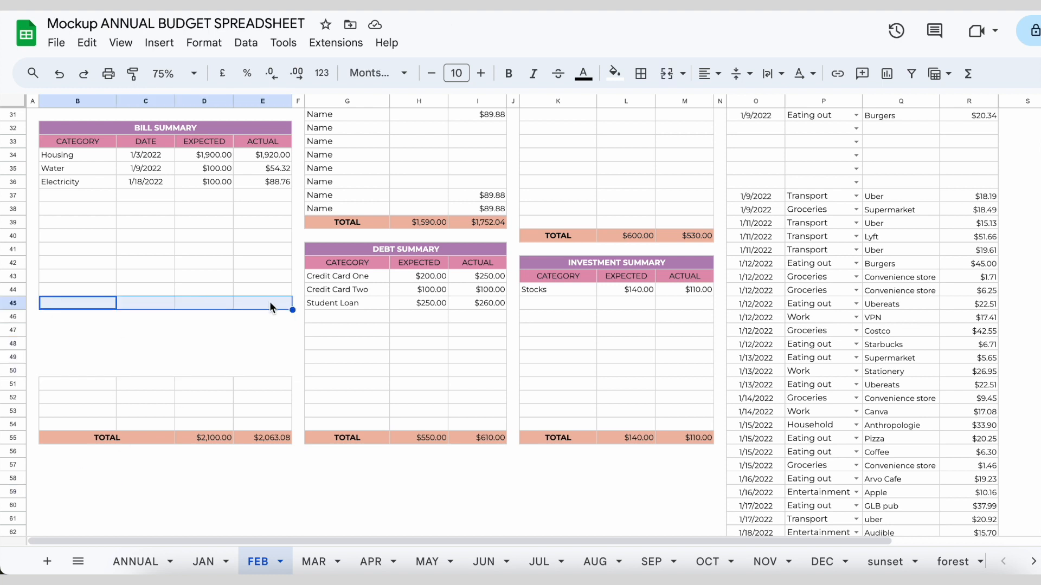
pyautogui.moveTo(293, 311); pyautogui.dragTo(278, 377)
pyautogui.click(239, 507)
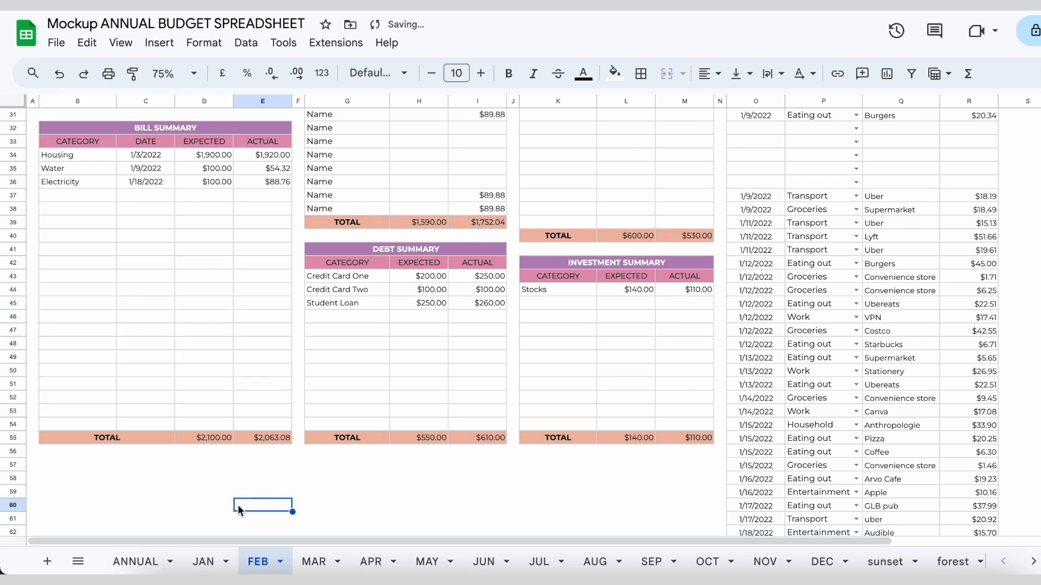
# Check the sum formulas in the Bill Summary's TOTAL cells E55 and D55
pyautogui.doubleClick(259, 437)
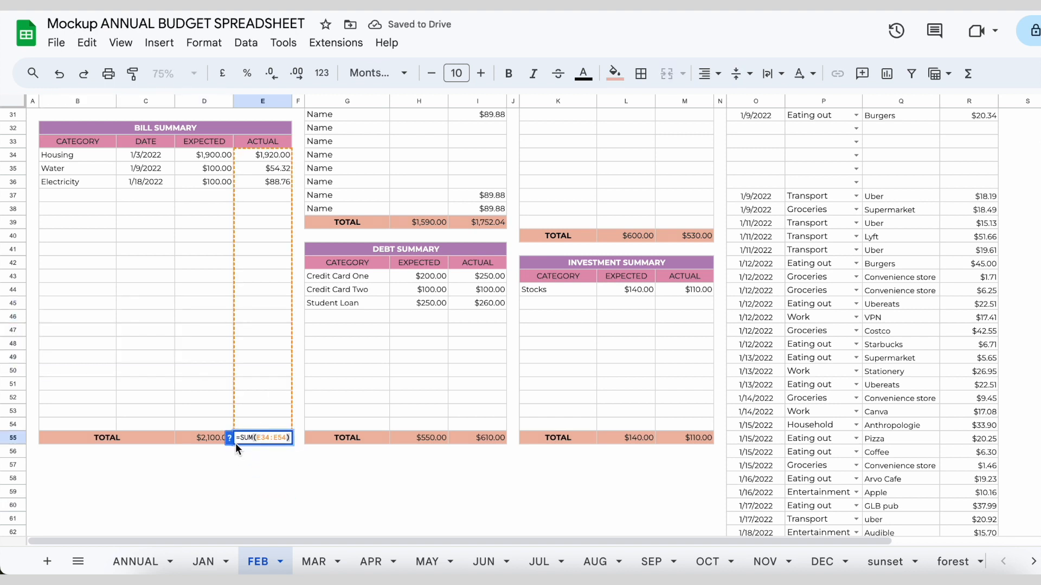
pyautogui.doubleClick(214, 437)
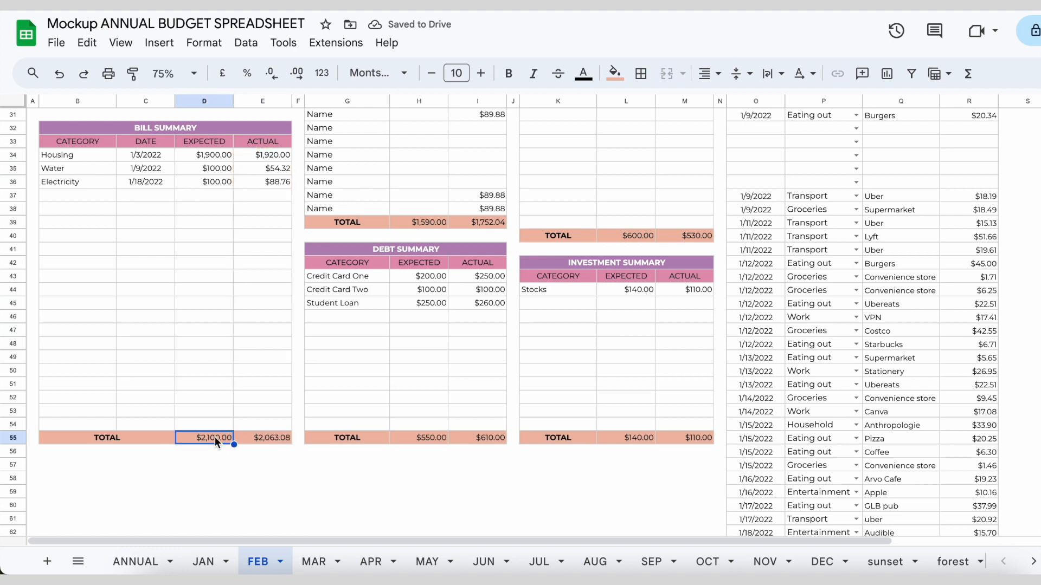
pyautogui.click(201, 481)
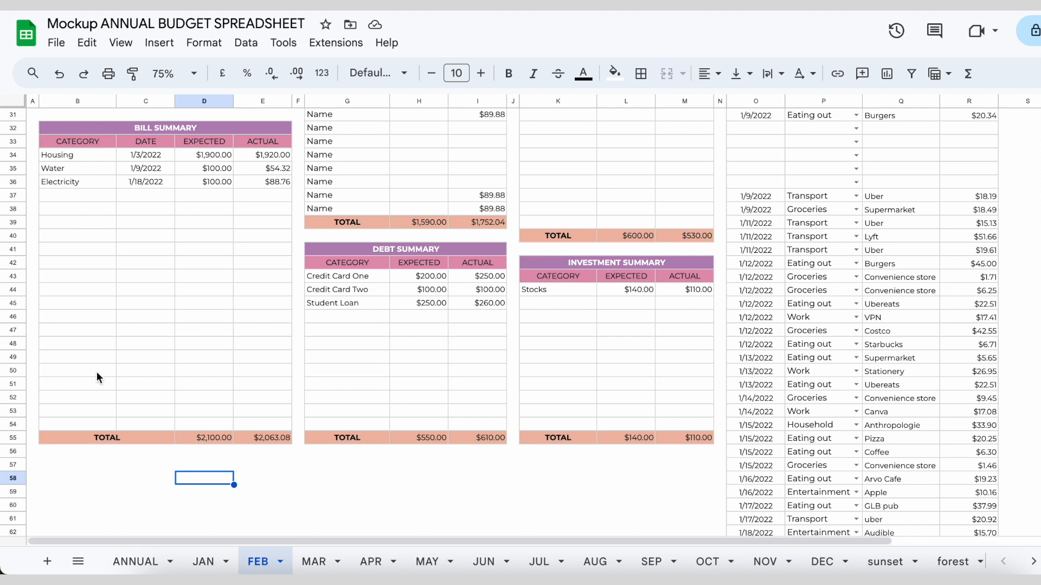
# Insert one blank row below row 50 and another below row 51 across the whole sheet
pyautogui.click(14, 371)
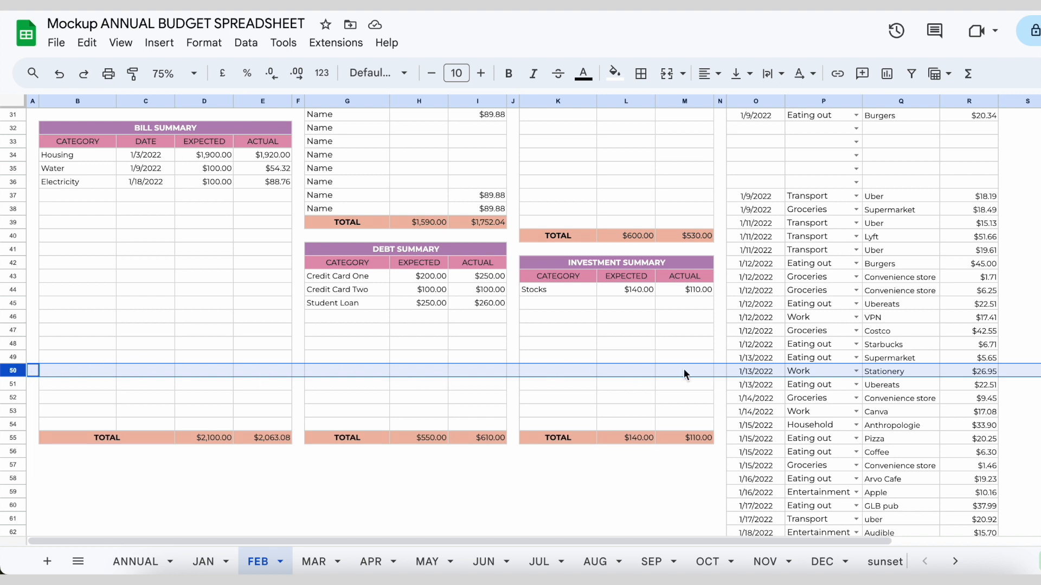
pyautogui.rightClick(17, 374)
pyautogui.click(122, 321)
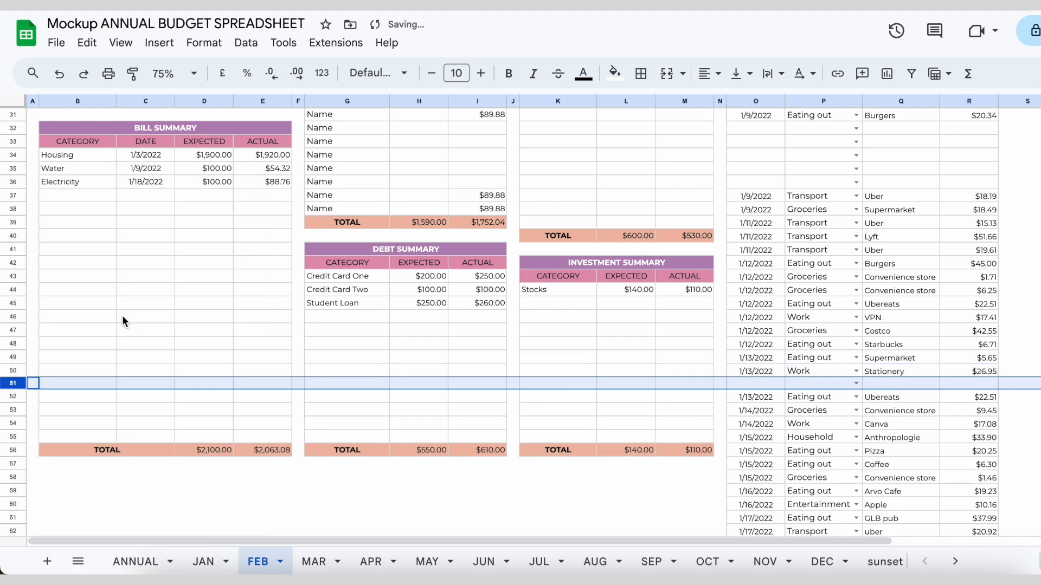
pyautogui.click(13, 384)
pyautogui.rightClick(12, 384)
pyautogui.click(97, 324)
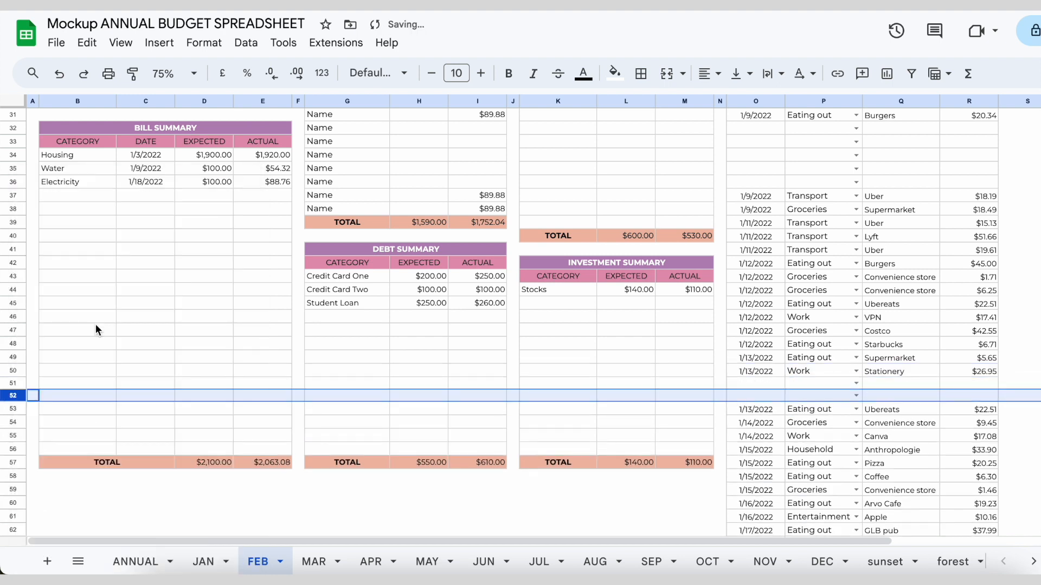
# Insert seven blank rows below rows 48 to 54
pyautogui.moveTo(18, 347); pyautogui.dragTo(13, 423)
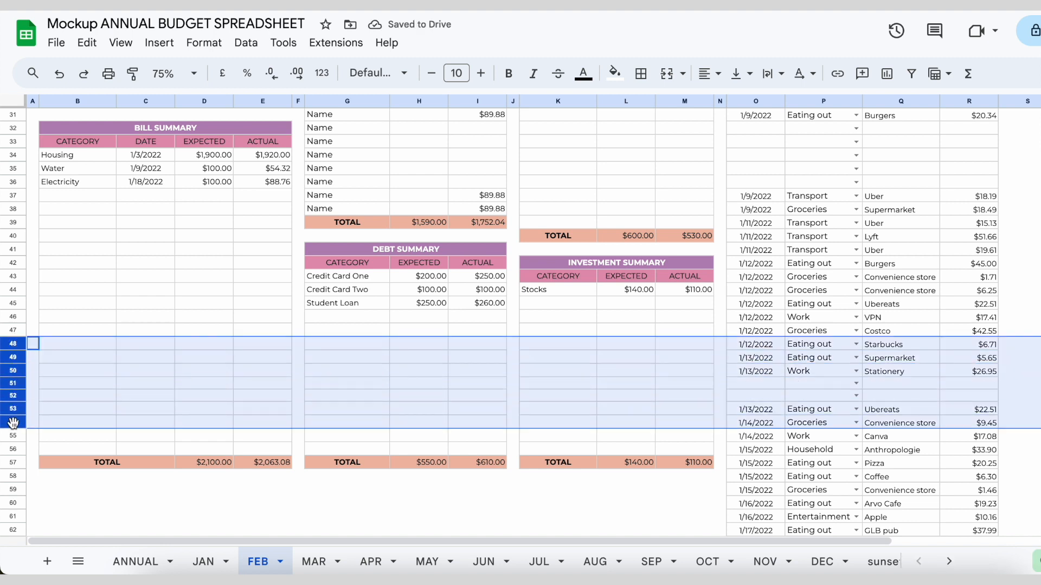
pyautogui.rightClick(17, 384)
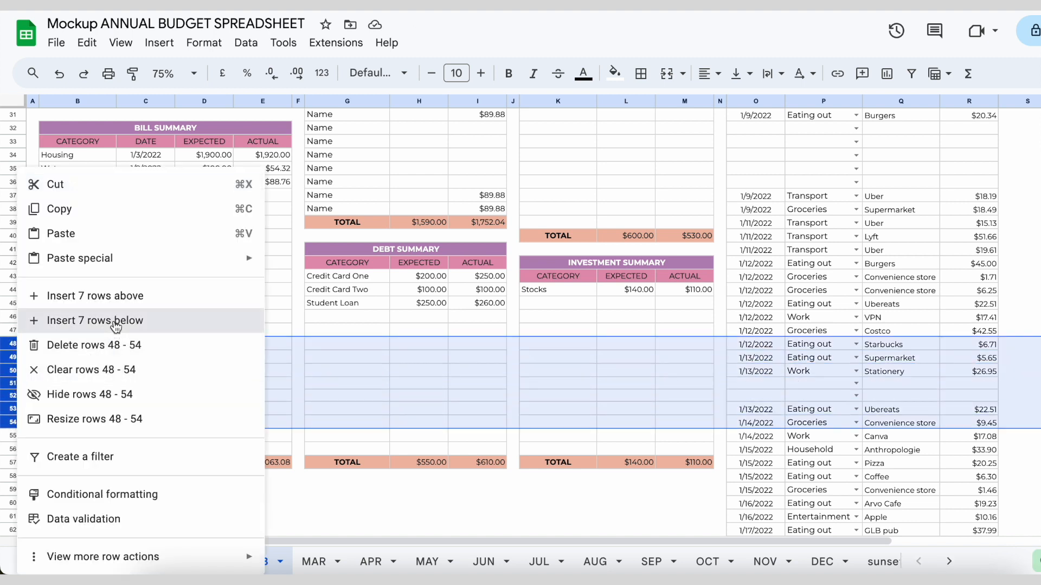
pyautogui.click(114, 326)
pyautogui.scroll(-3, 124, 401)
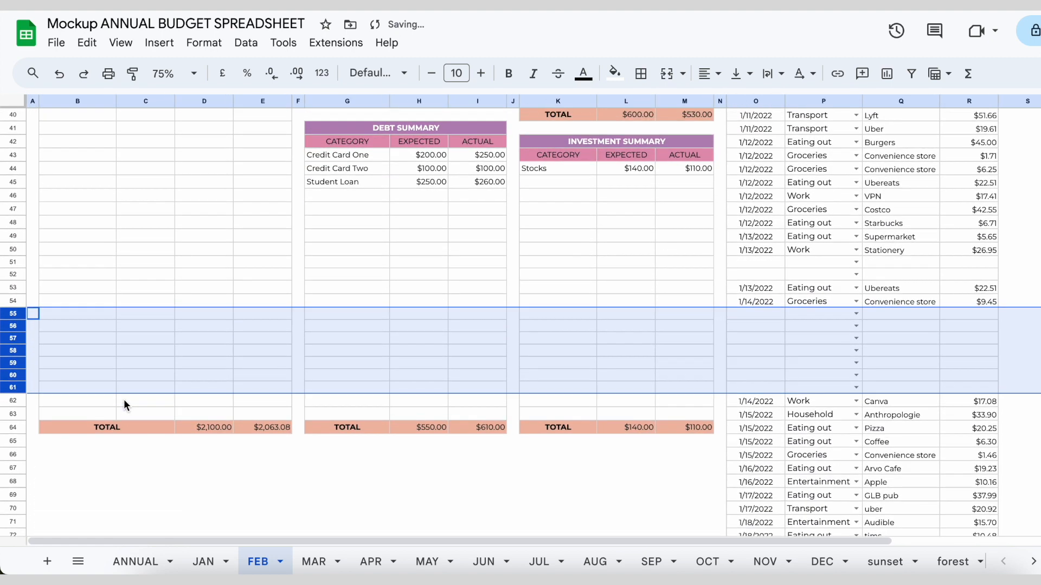
# Delete the seven blank rows 55 to 61
pyautogui.scroll(1, 123, 399)
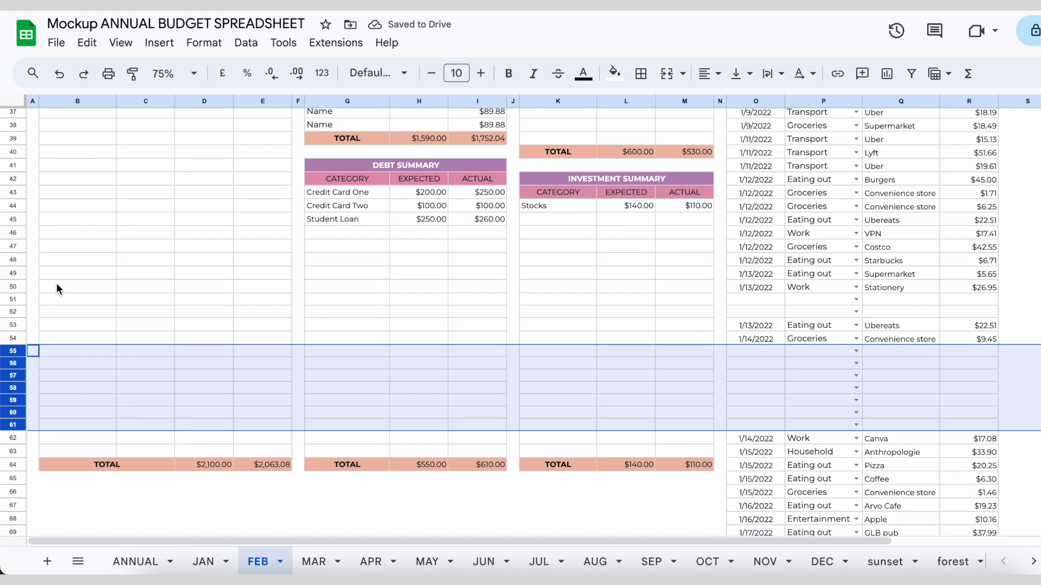
pyautogui.rightClick(18, 375)
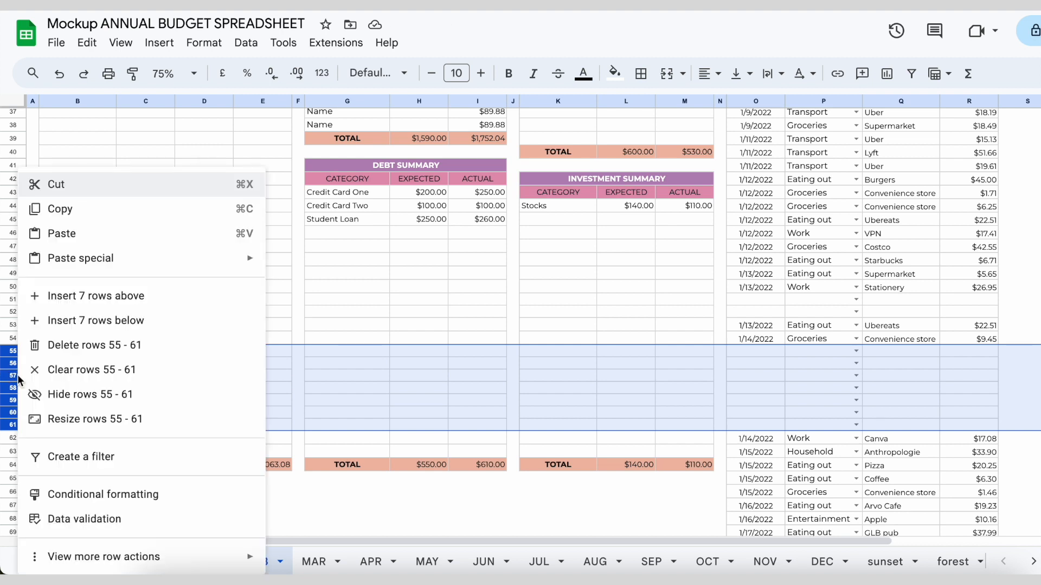
pyautogui.click(76, 347)
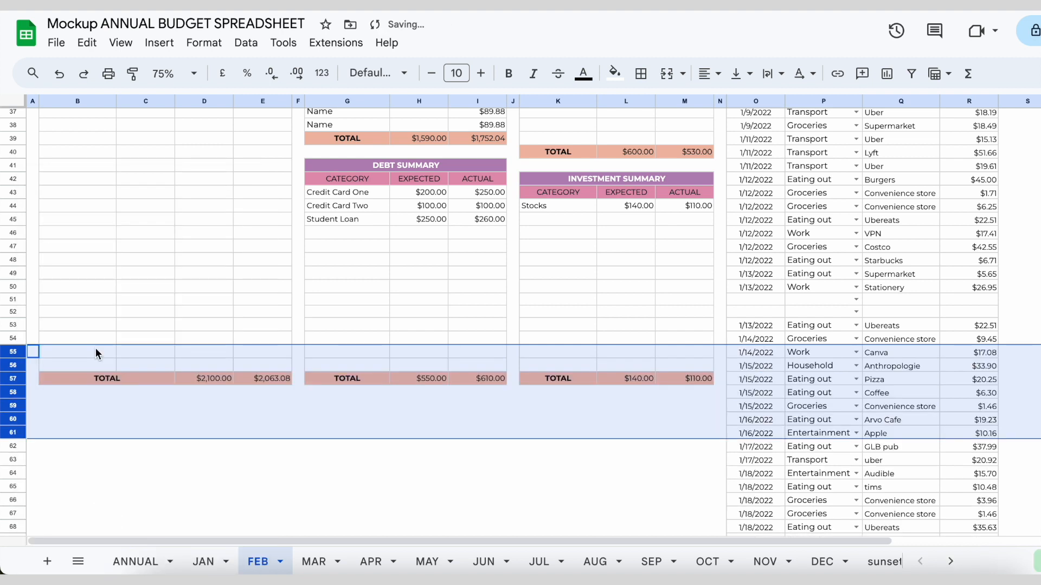
pyautogui.click(125, 497)
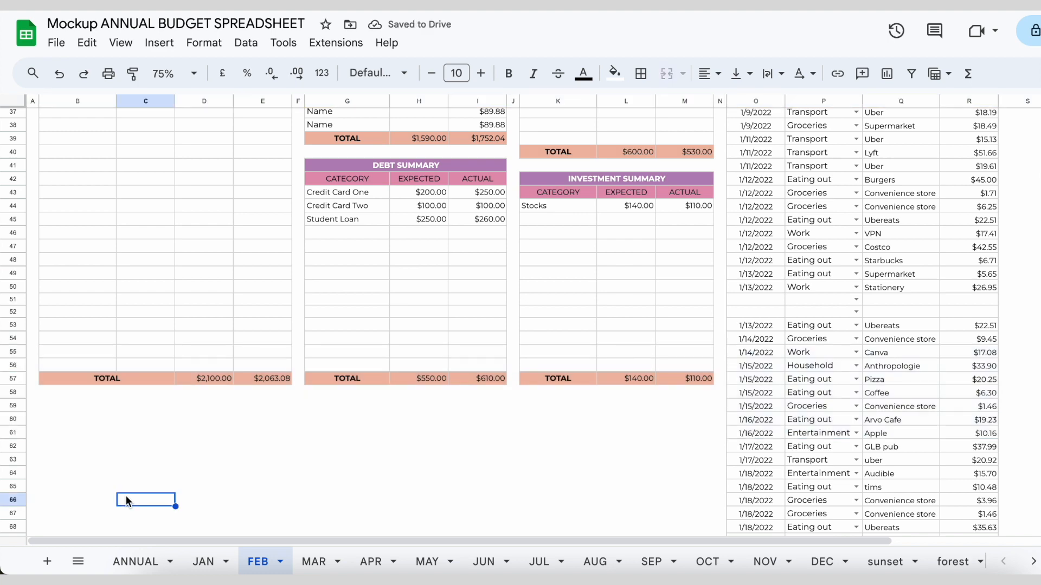
# Examine the blank Expense Tracker cells O32:R36 between the filled-in entries
pyautogui.scroll(3, 125, 499)
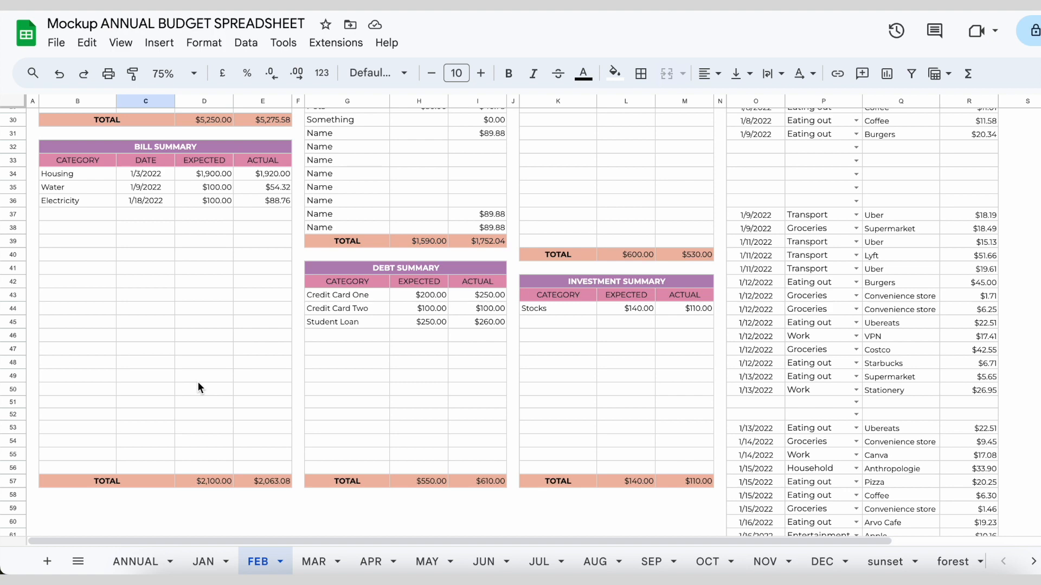
pyautogui.scroll(3, 197, 382)
pyautogui.moveTo(736, 184); pyautogui.dragTo(973, 423)
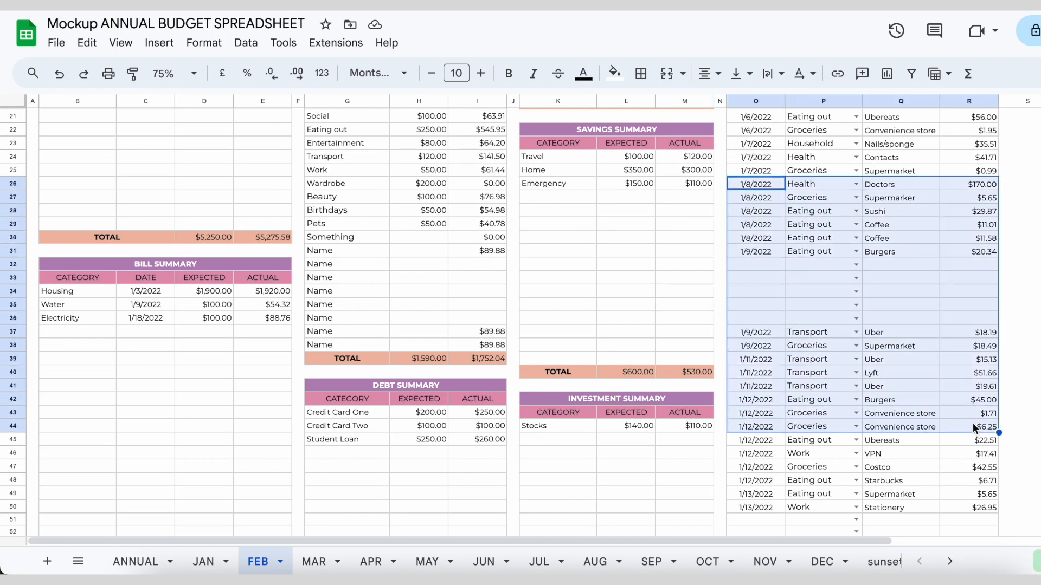
pyautogui.moveTo(971, 266); pyautogui.dragTo(763, 314)
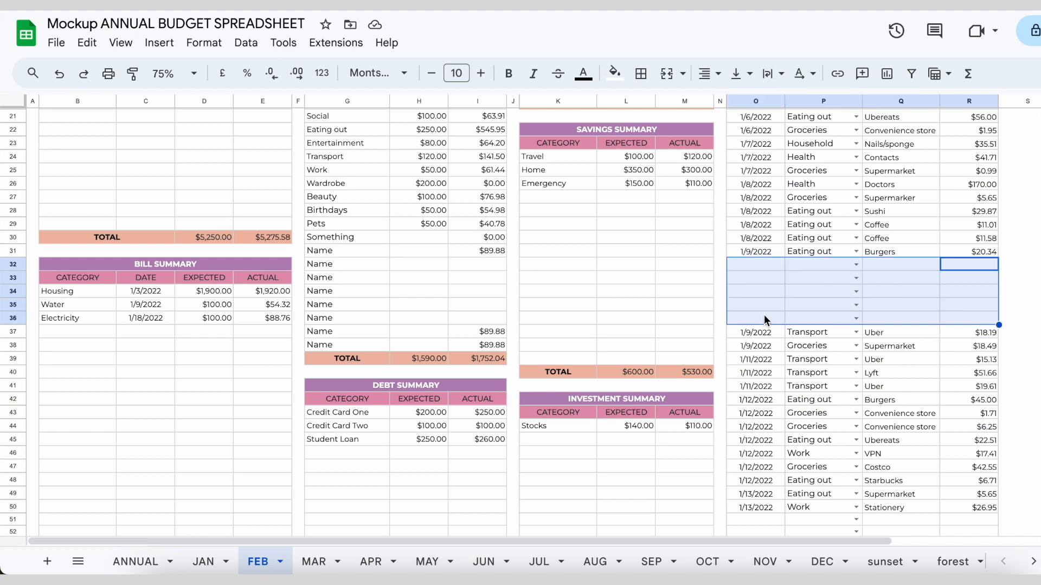
pyautogui.click(764, 316)
pyautogui.moveTo(765, 266); pyautogui.dragTo(960, 319)
pyautogui.click(768, 301)
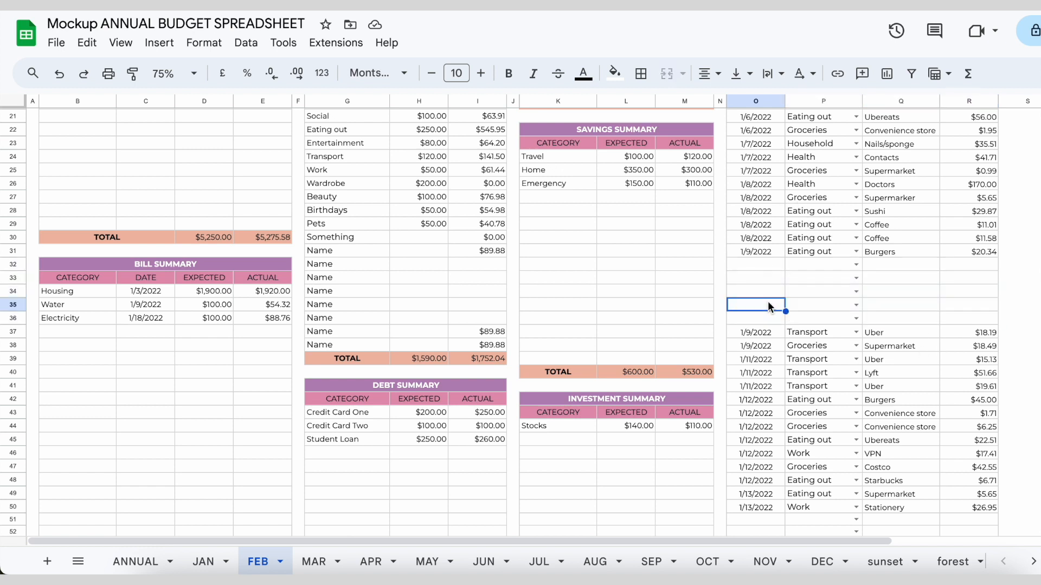
pyautogui.click(757, 264)
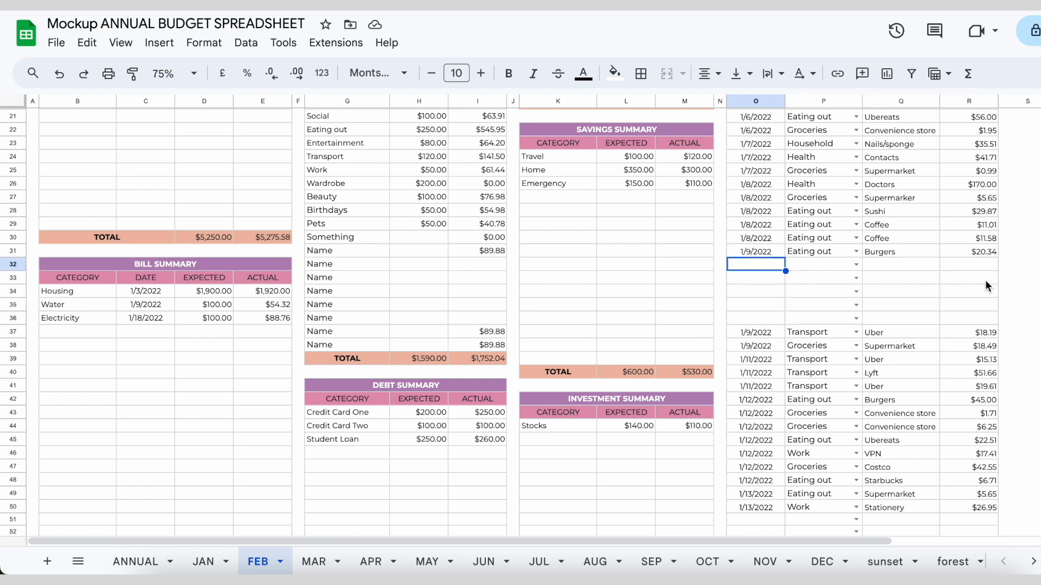